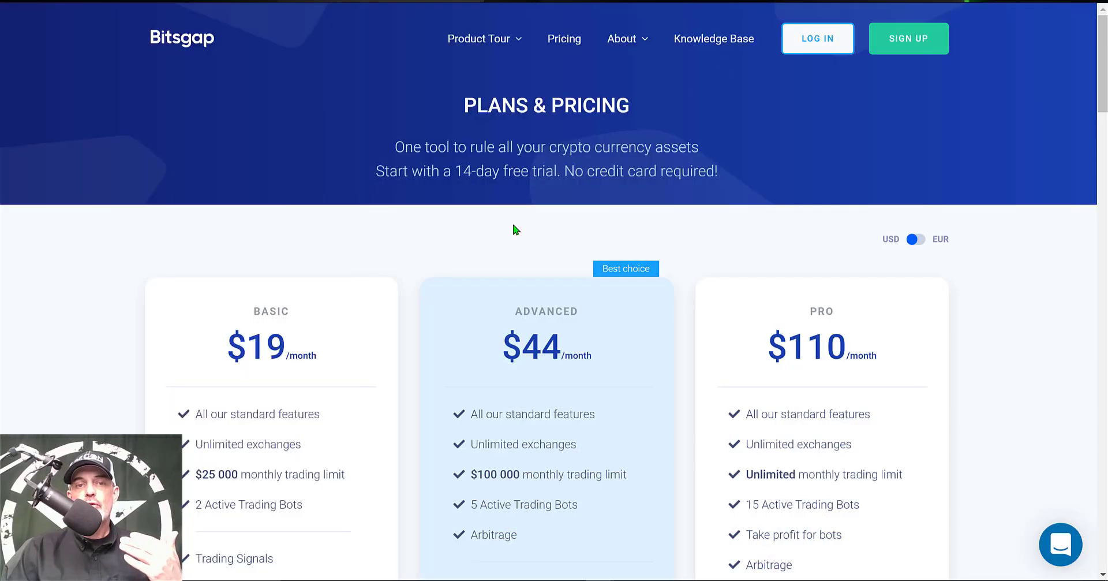
Examine the 14-day free trial offer and plans on the Bitsgap pricing page, and the market-data sites' coverage of Pionex.
left_click_drag(453, 174, 565, 166)
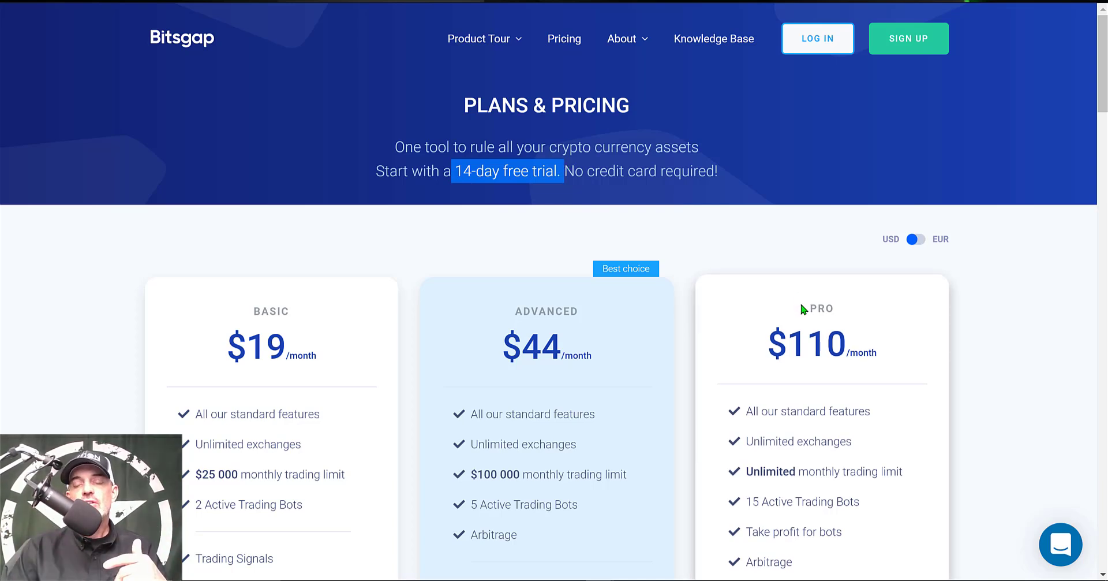
left_click(831, 304)
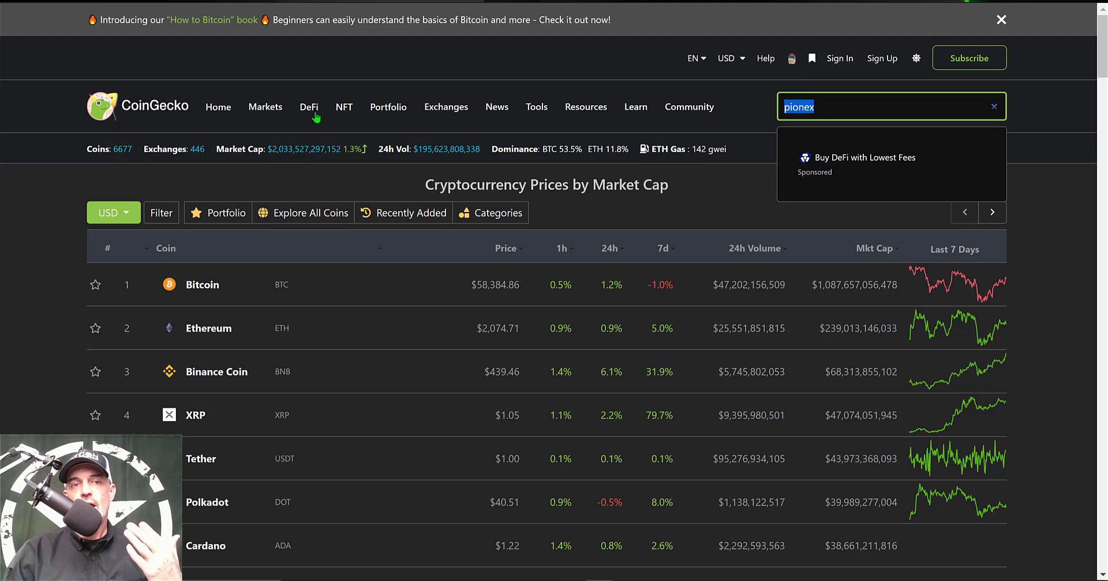
mouse_move(449, 110)
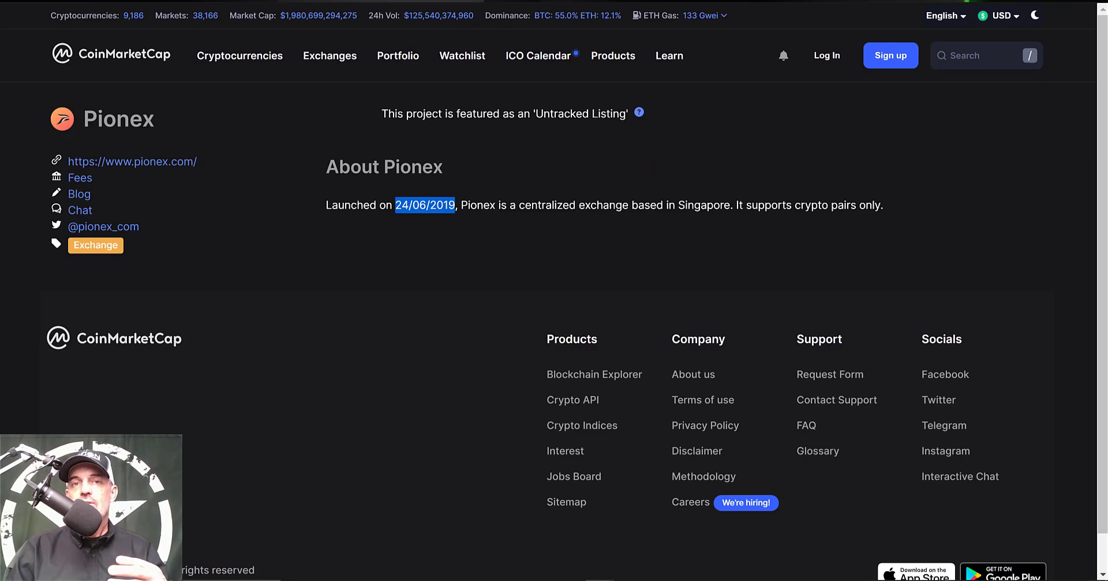
key("ctrl+Tab")
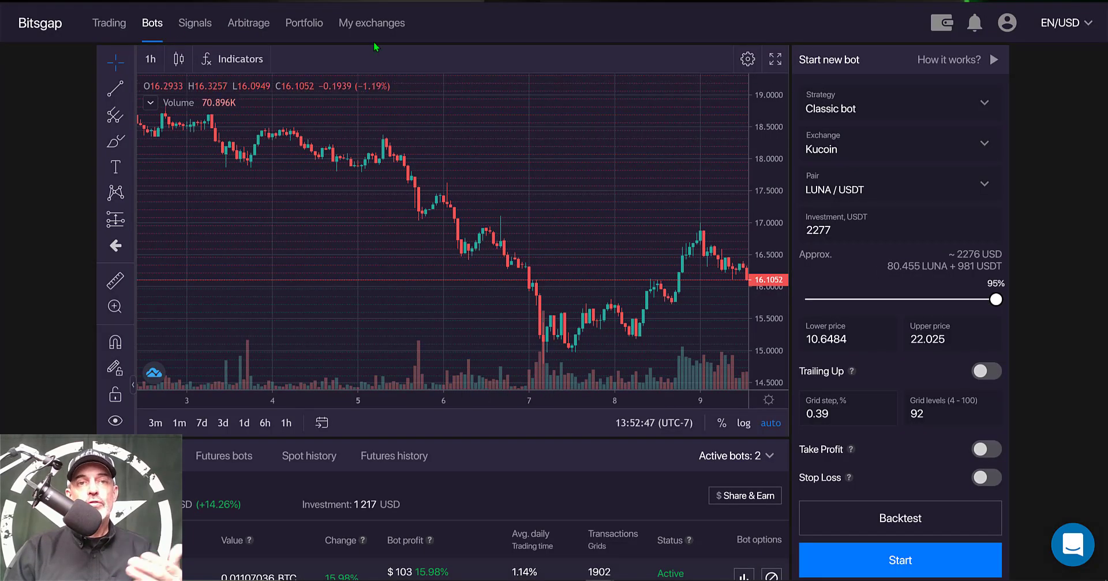
Look through the connected exchanges and the list of exchanges available for a new connection, without adding one.
left_click(380, 24)
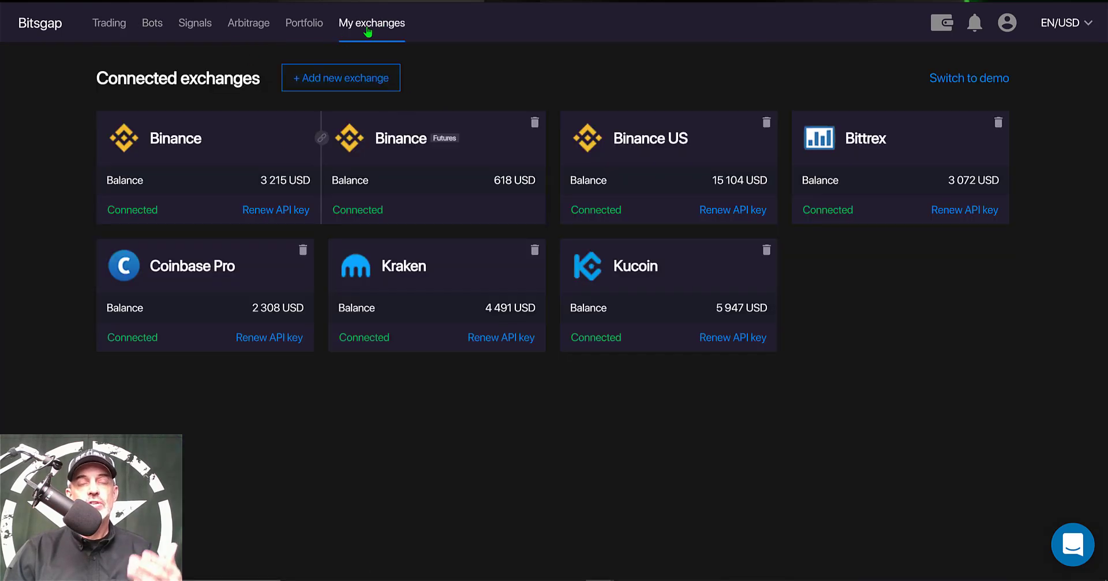
left_click(354, 81)
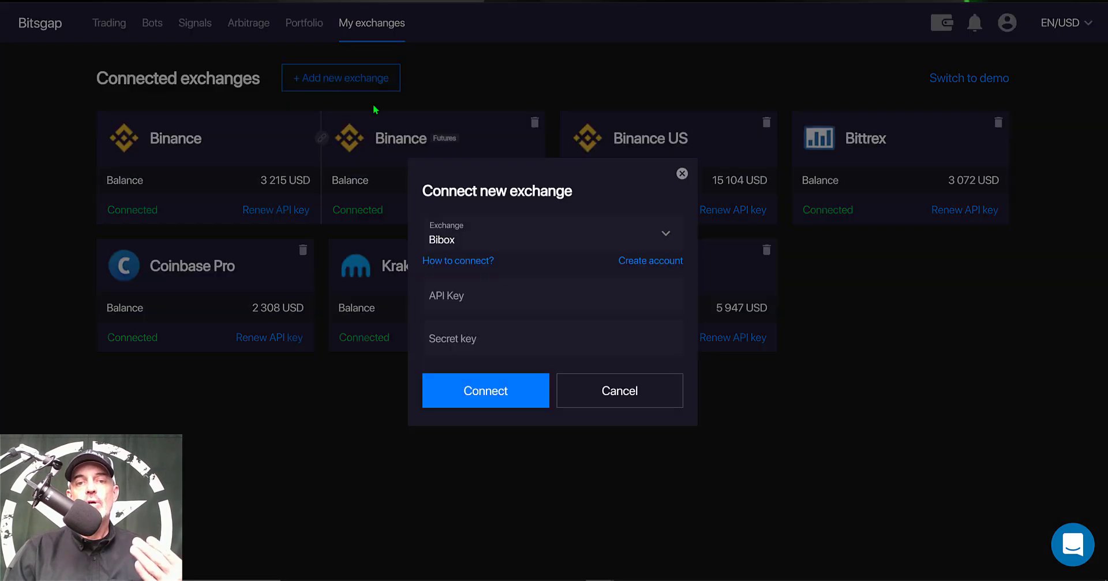
left_click(668, 236)
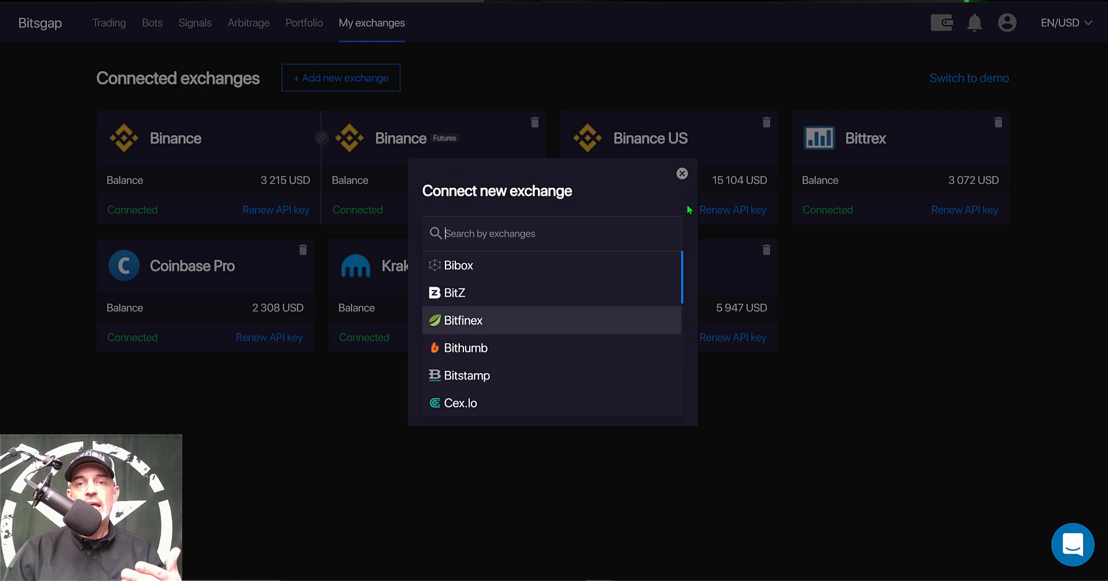
left_click(682, 172)
left_click(681, 172)
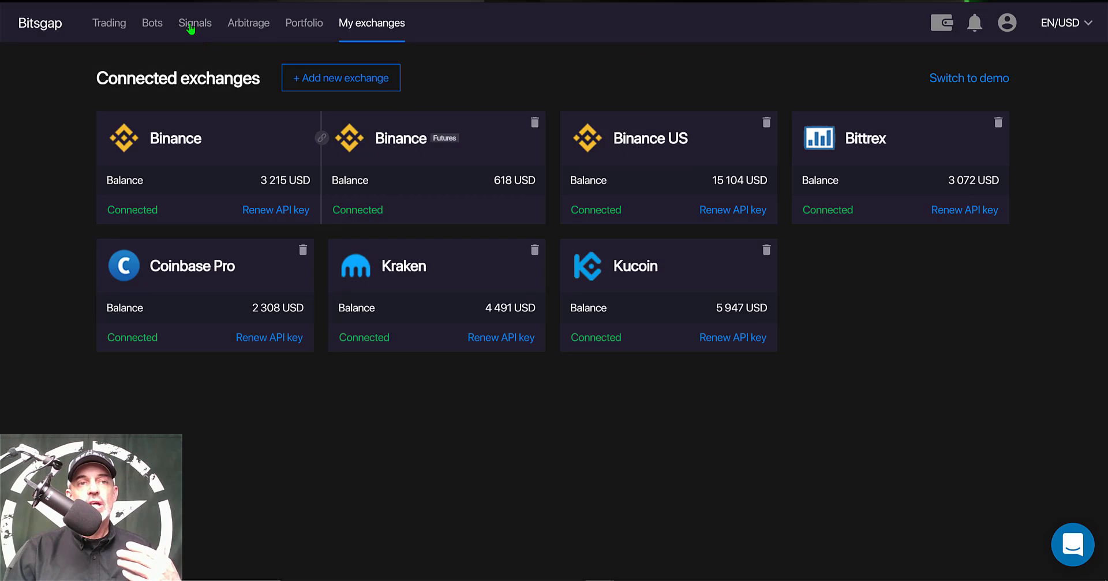
Open the trading bots page and choose SBot as the strategy for the new bot.
left_click(152, 24)
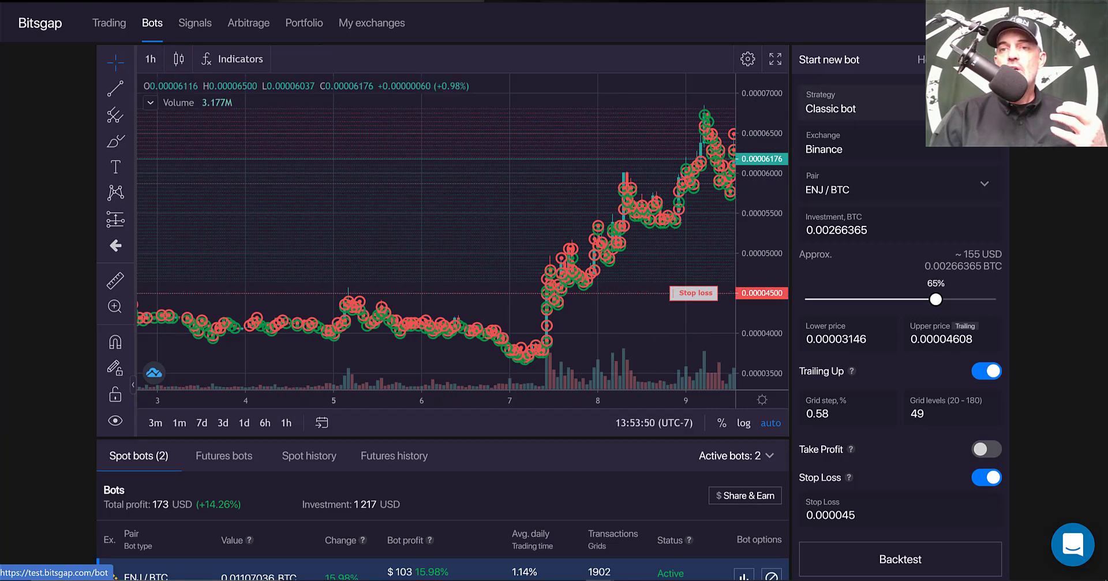
left_click(889, 107)
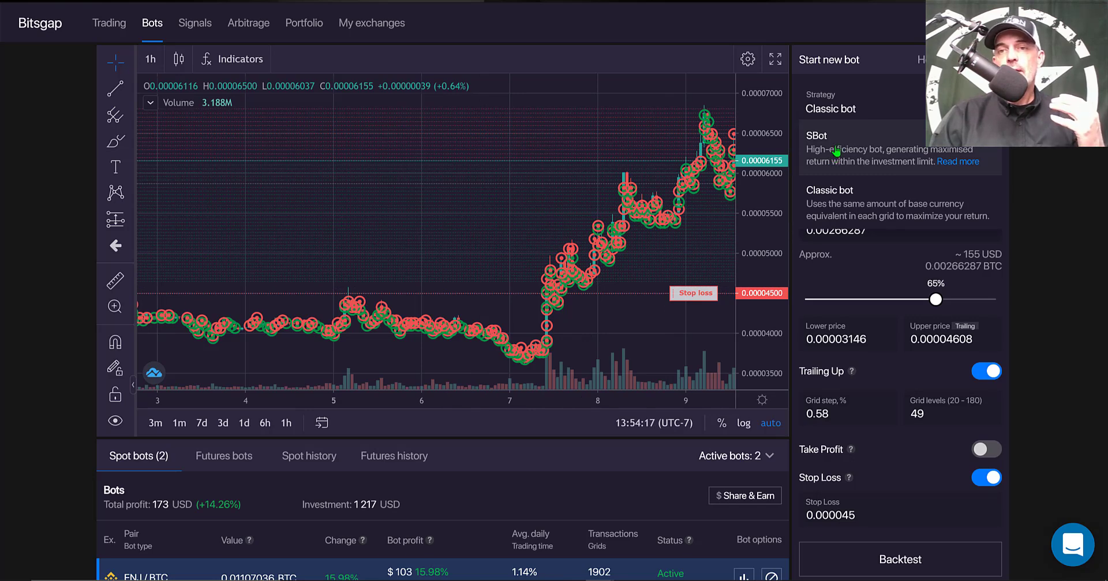
left_click(836, 152)
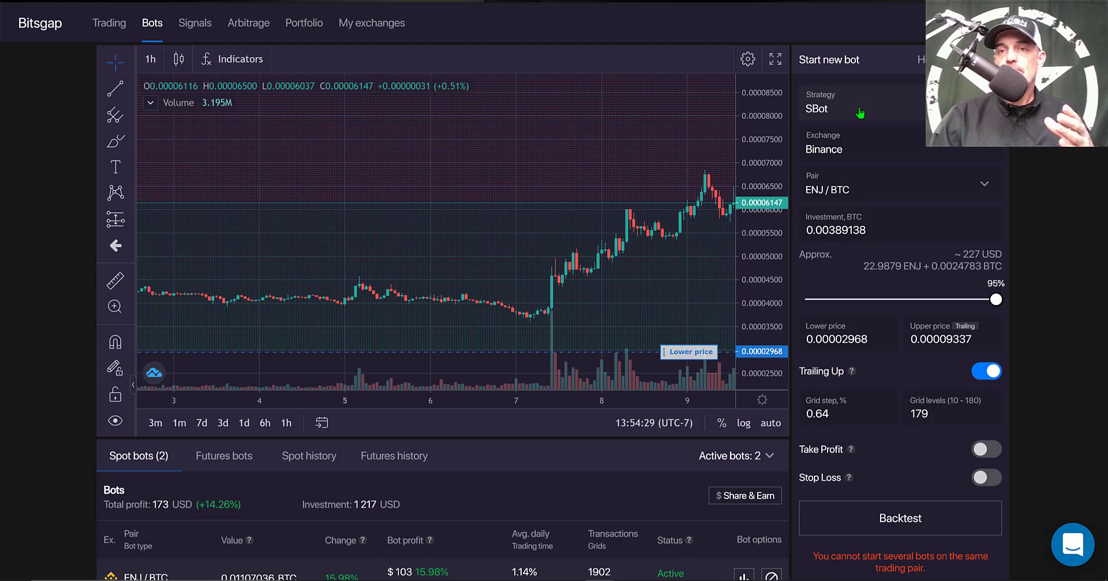
Set the new bot's exchange to Kucoin and its trading pair to LUNA / USDT.
left_click(837, 151)
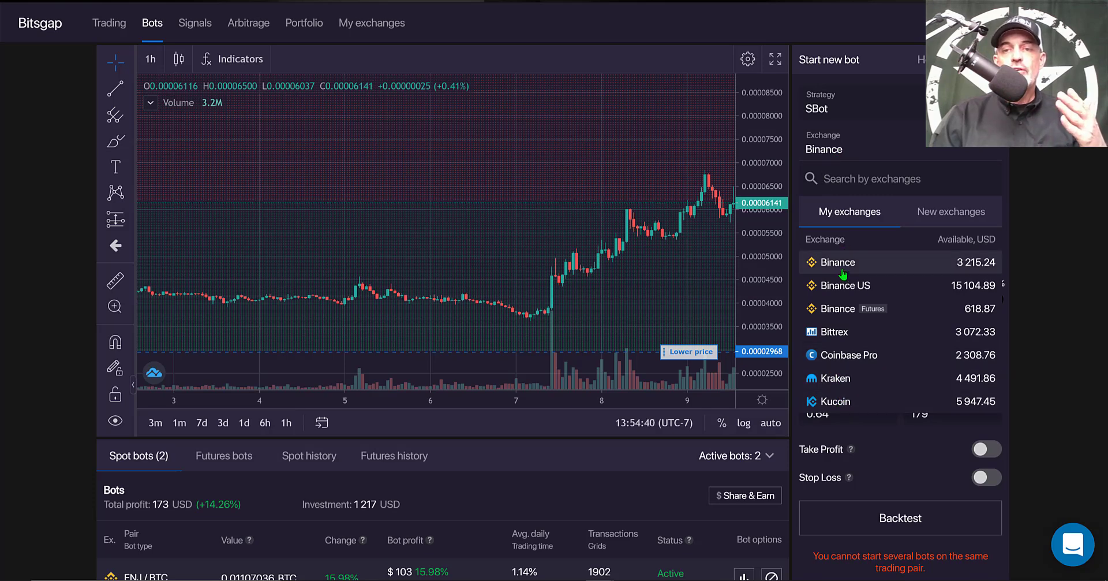
left_click(837, 401)
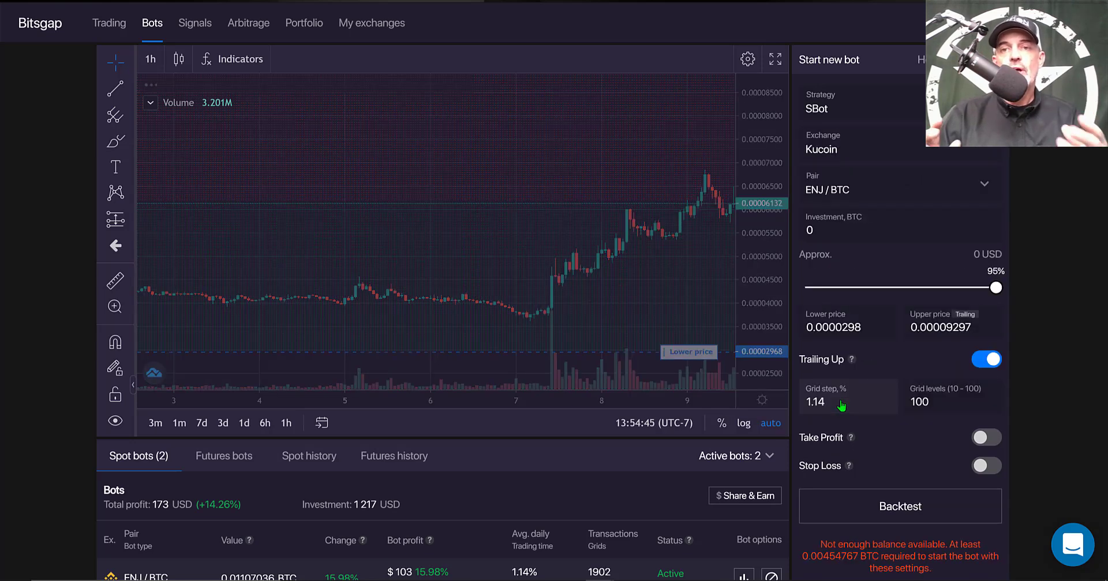
left_click(860, 186)
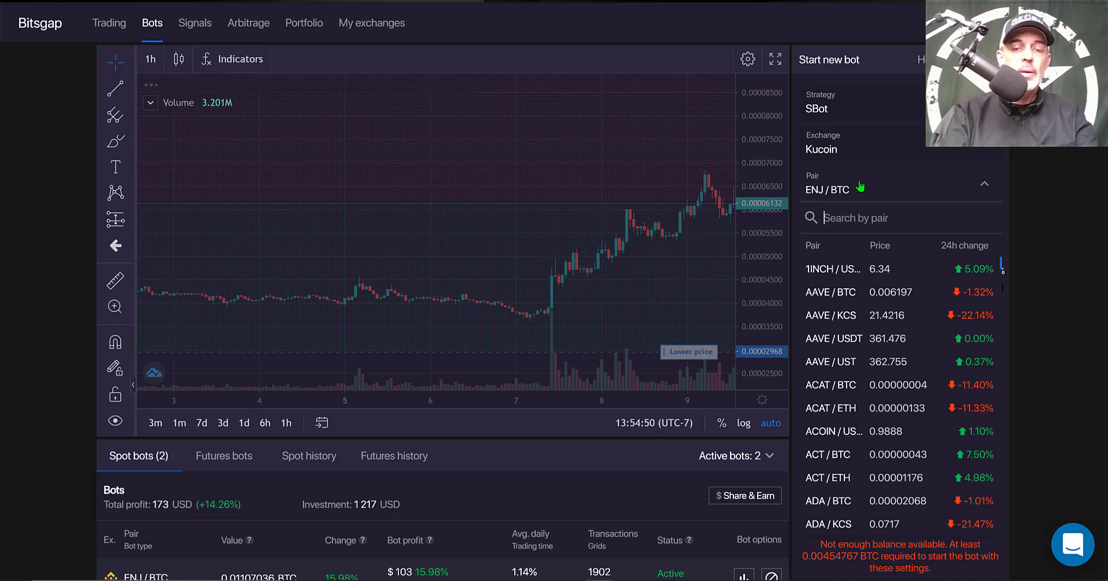
type("LUNA")
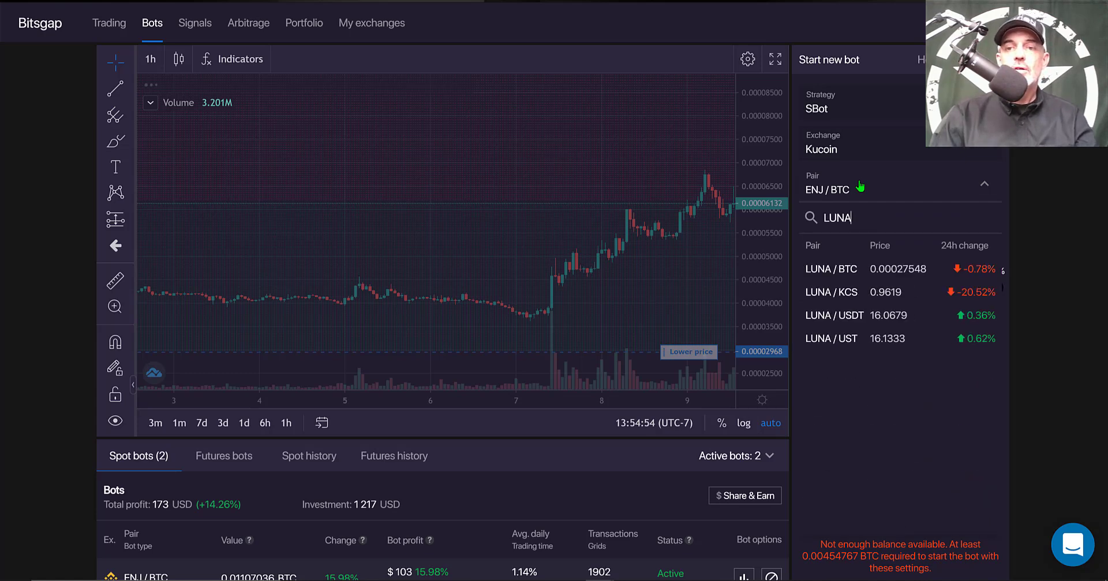
left_click(848, 323)
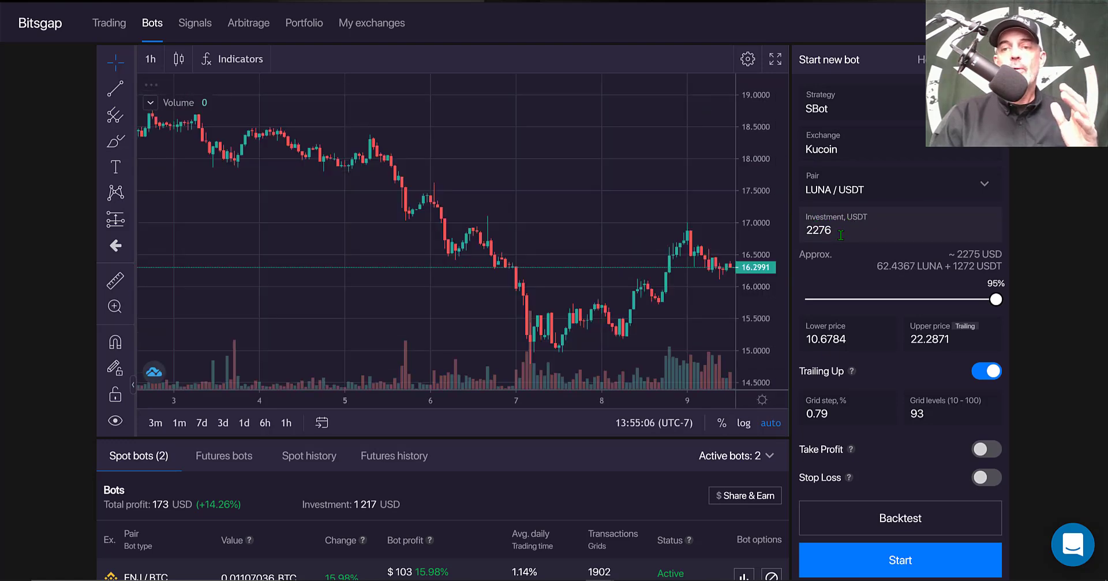
Check the available currency balances on the Kucoin account.
scroll(1044, 373, "down", 4)
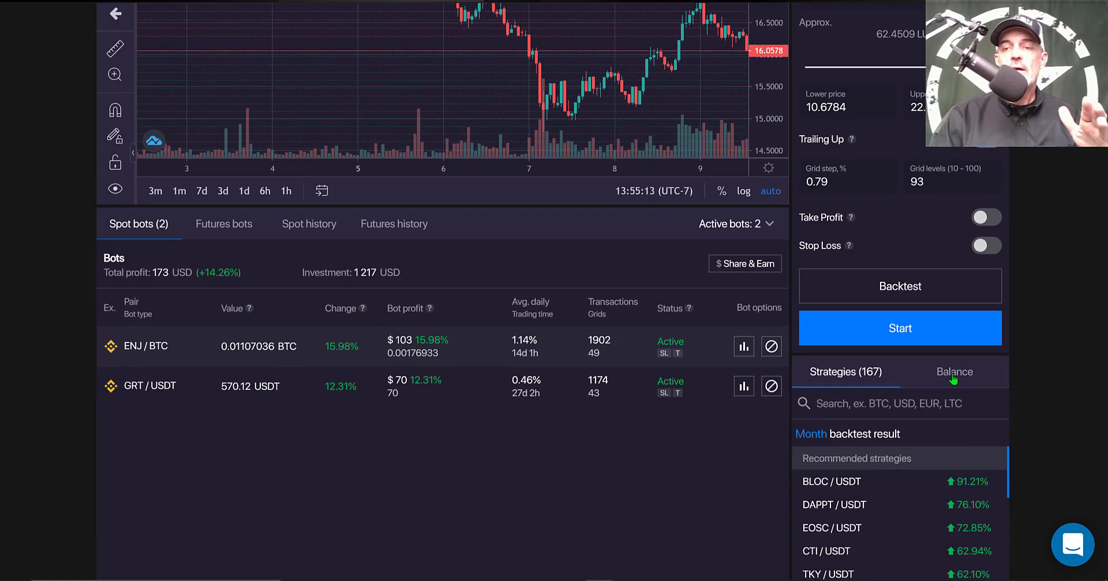
left_click(953, 378)
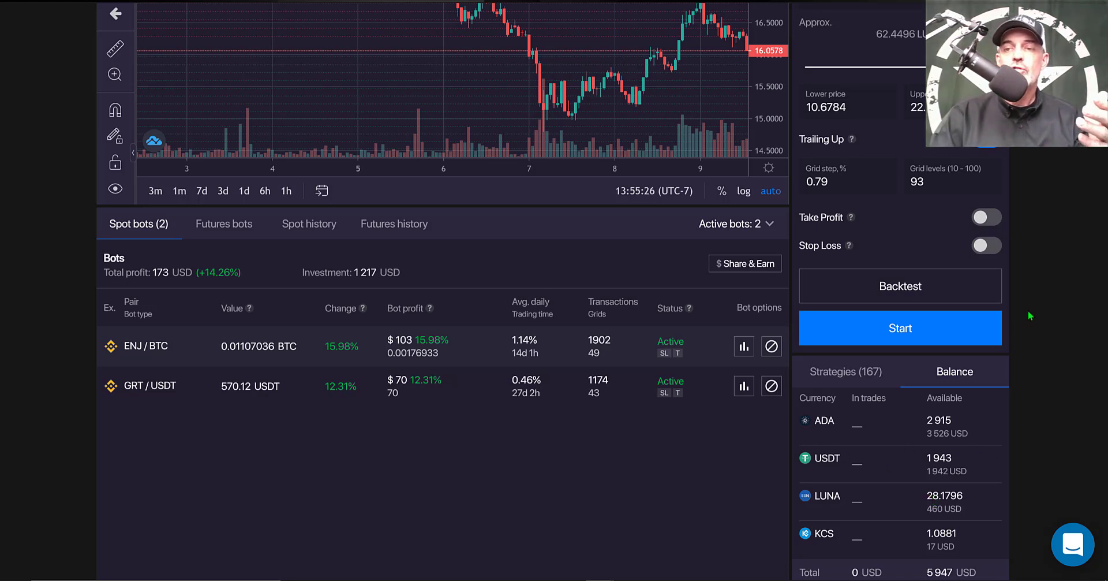
scroll(1028, 310, "up", 5)
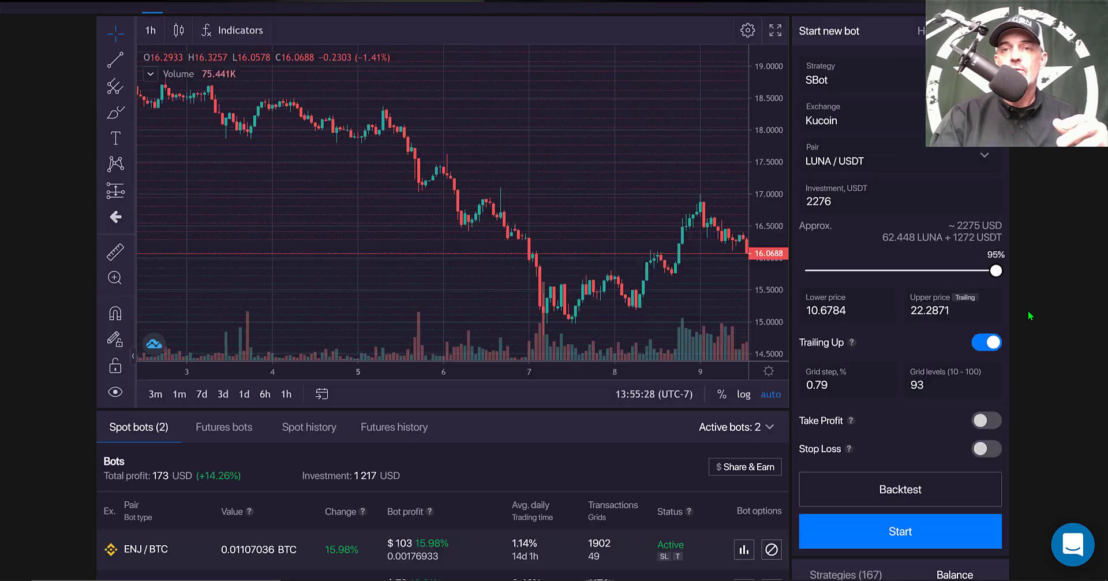
Reduce the bot's investment to 21% of the available balance, about 503 USDT.
left_click_drag(831, 229, 805, 228)
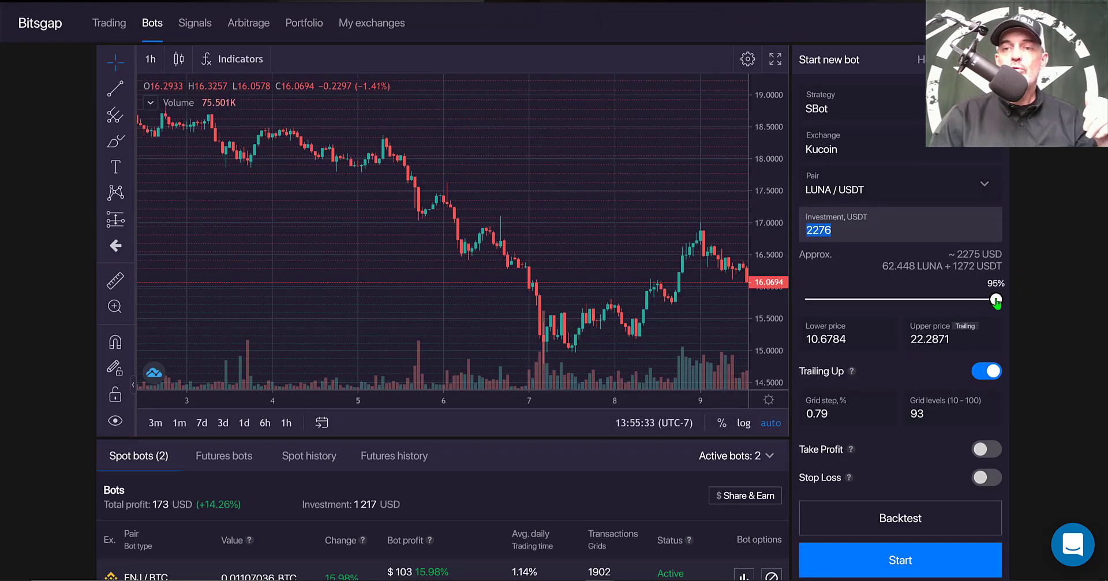
left_click_drag(987, 302, 907, 300)
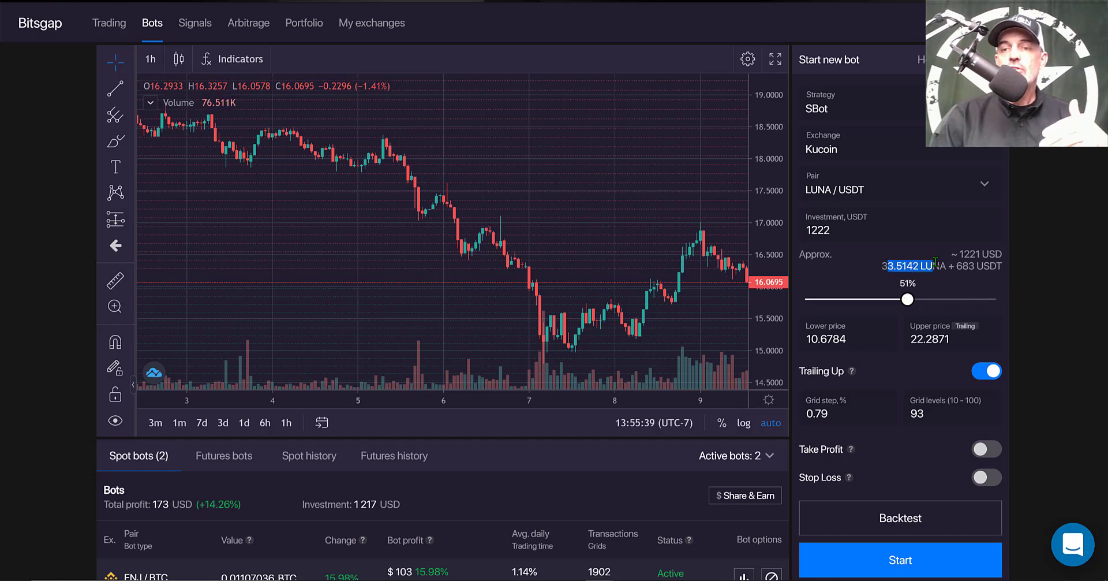
left_click_drag(905, 300, 848, 299)
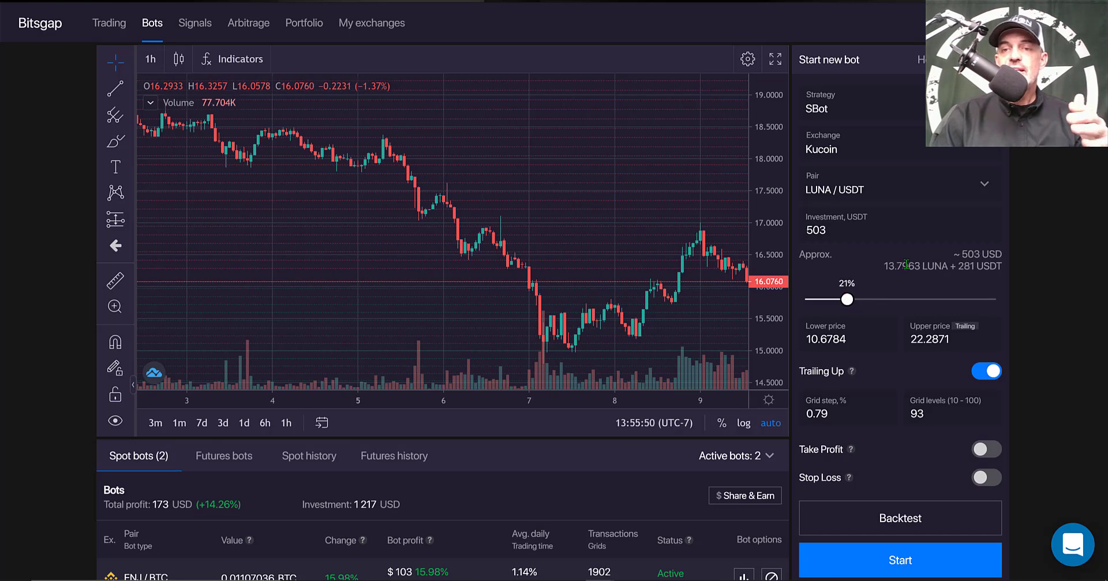
Lower the bot's upper price line on the chart to about 19.6881.
left_click_drag(700, 324, 655, 306)
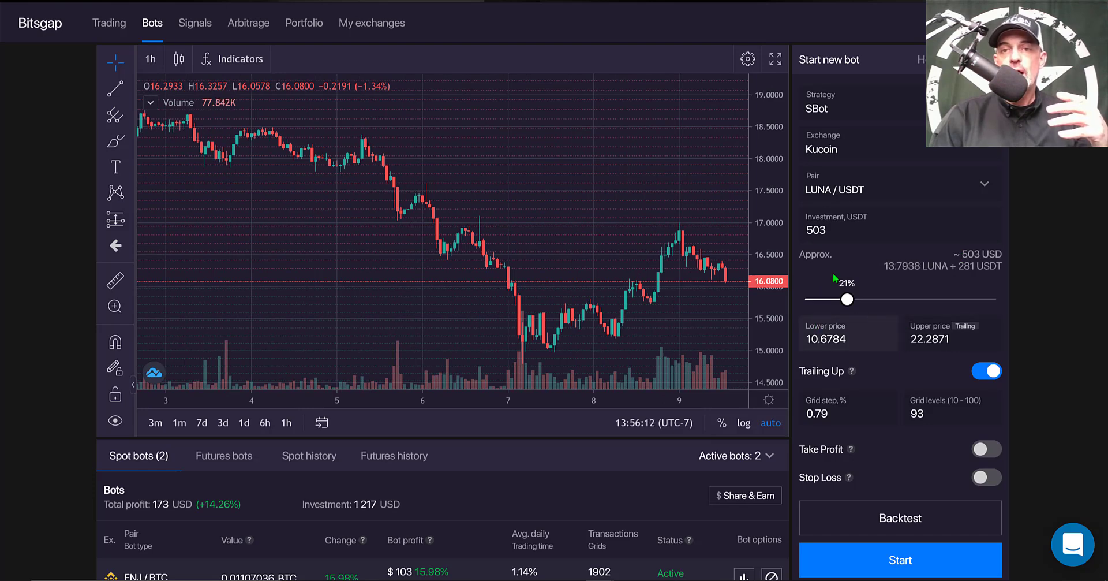
left_click_drag(757, 226, 768, 149)
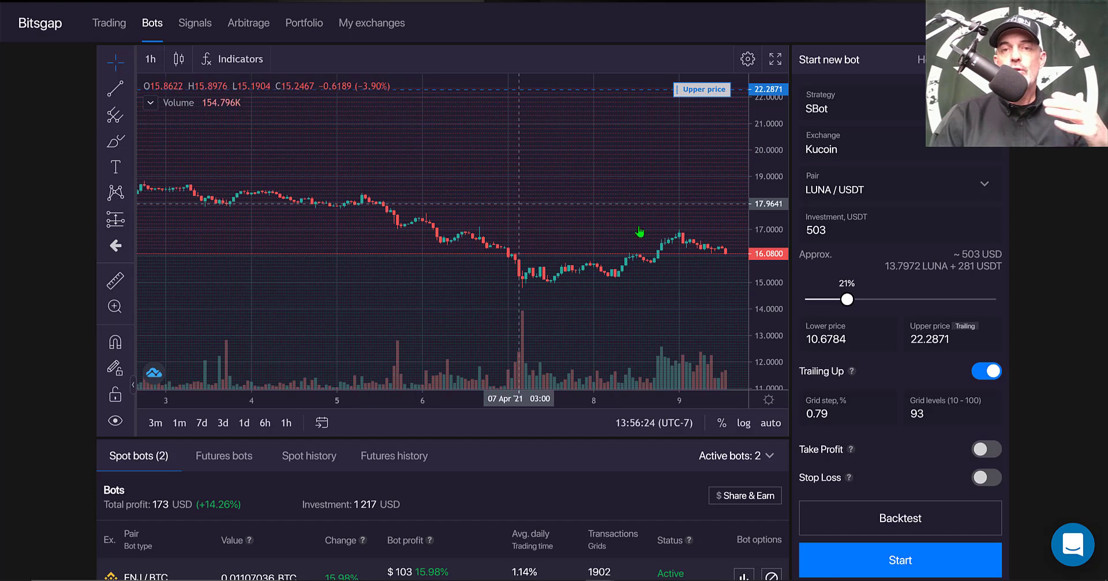
scroll(701, 90, "down", 3)
left_click_drag(701, 90, 704, 167)
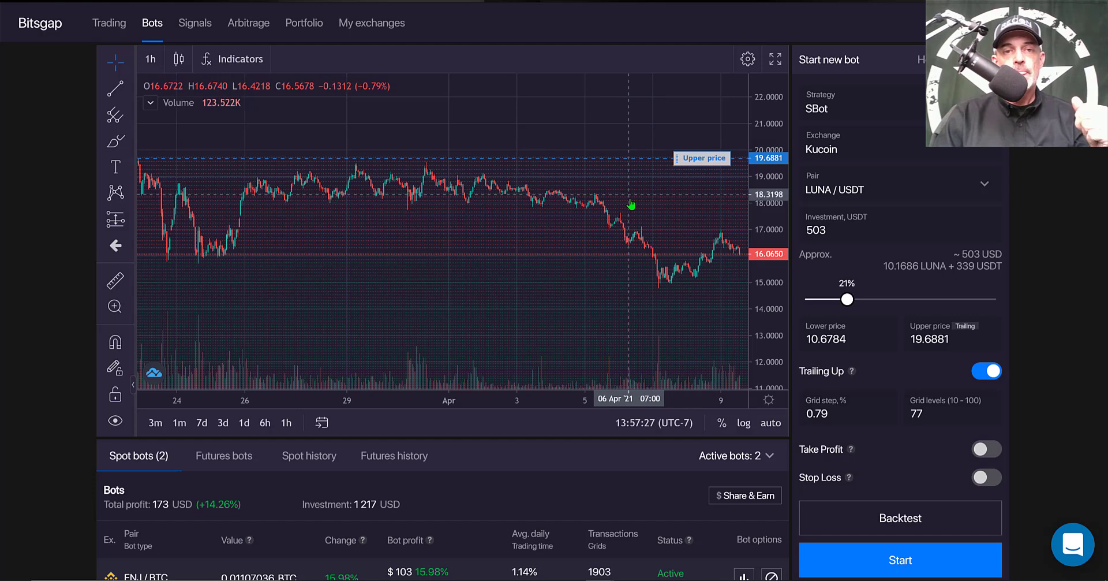
Raise the bot's lower price line on the chart and set the lower price to exactly 12.6.
scroll(281, 397, "down", 3)
left_click_drag(711, 345, 712, 278)
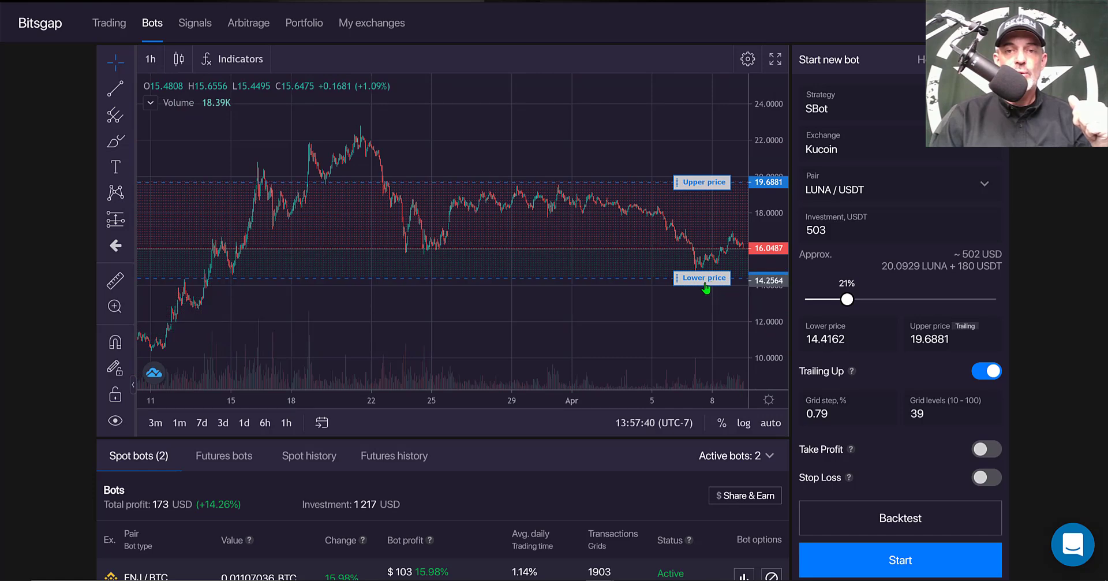
left_click_drag(703, 281, 702, 311)
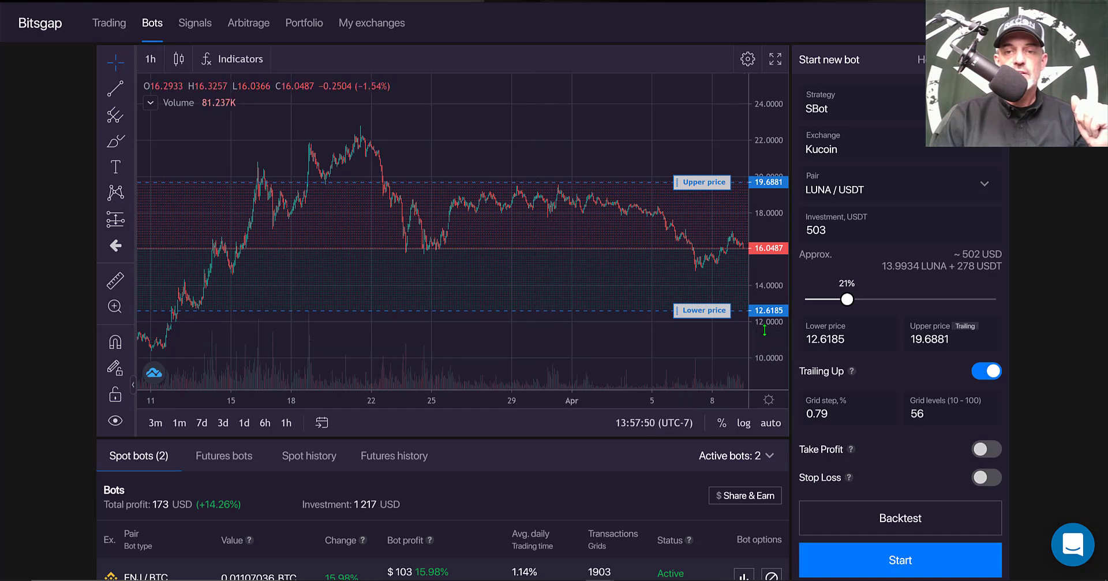
left_click_drag(874, 341, 792, 344)
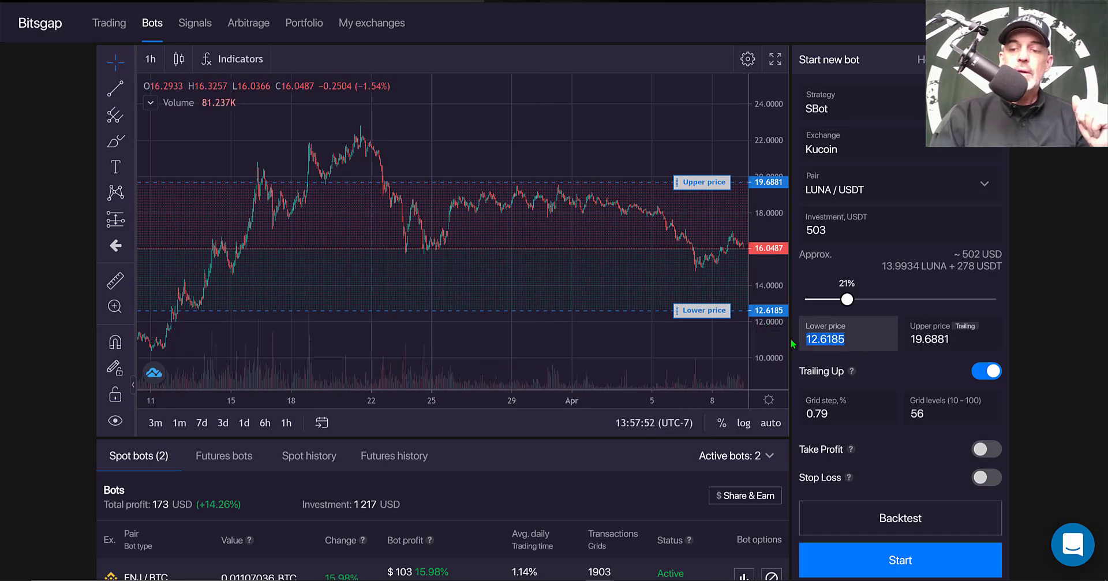
type("12.6")
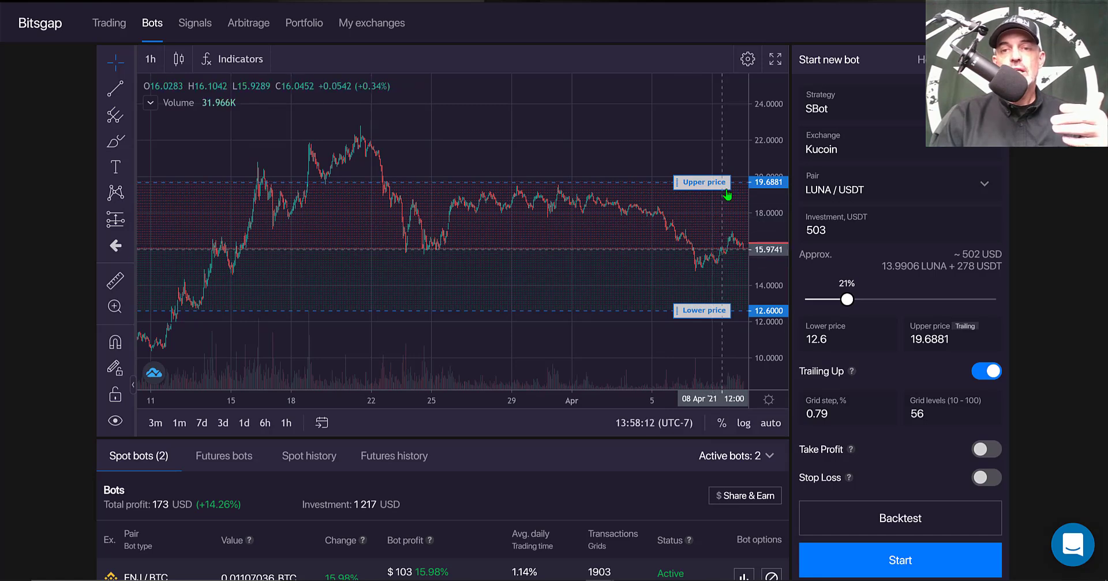
Set the bot's number of grid levels to 49.
left_click_drag(768, 231, 770, 71)
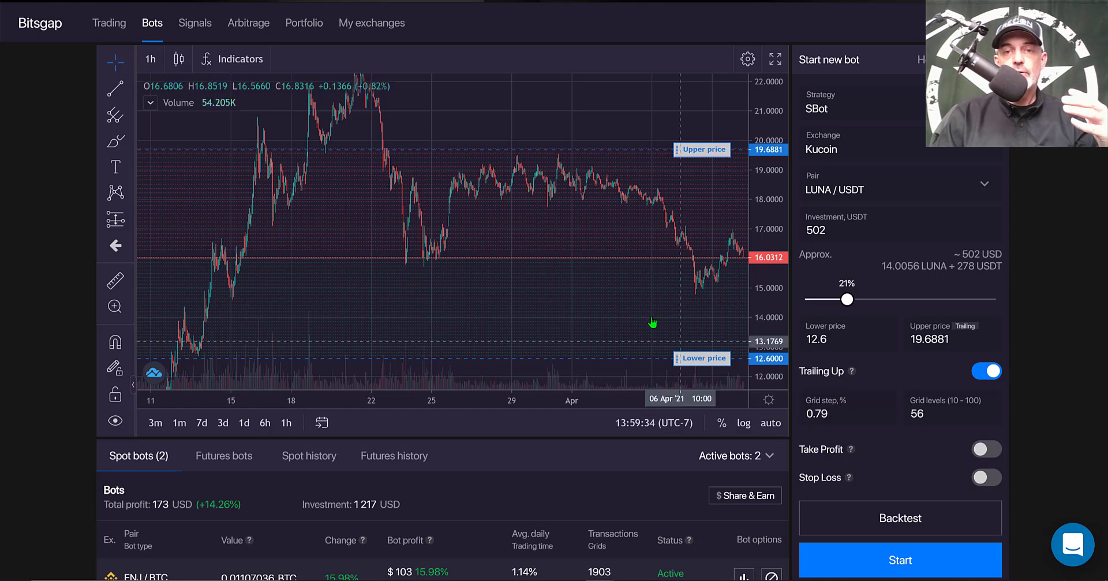
left_click(904, 400)
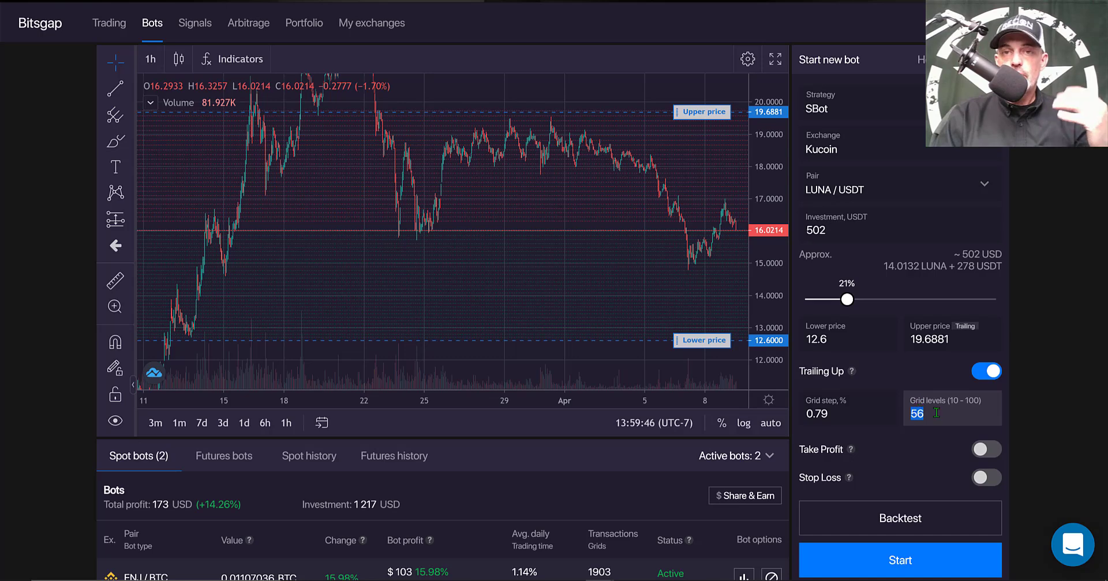
type("49")
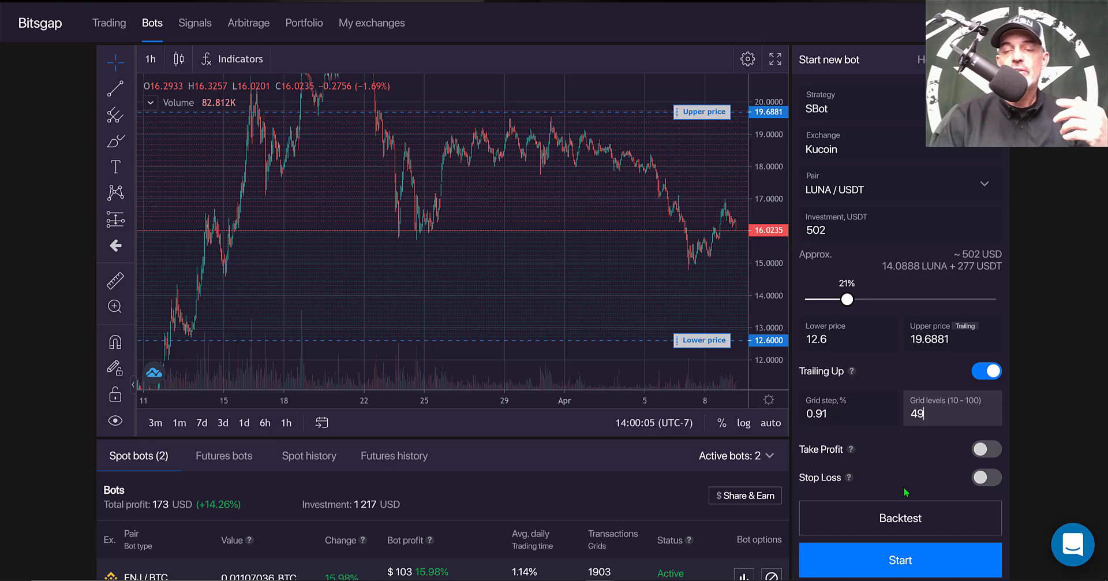
Run a backtest of the LUNA / USDT bot settings, review its 3, 7 and 30 day results, and close it.
left_click(908, 517)
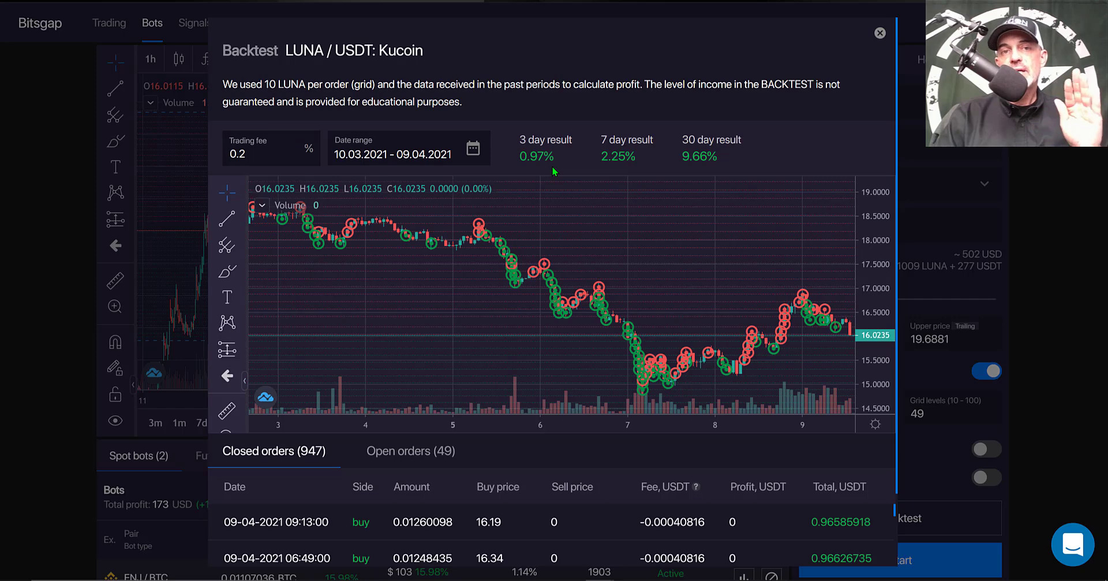
left_click_drag(288, 52, 420, 51)
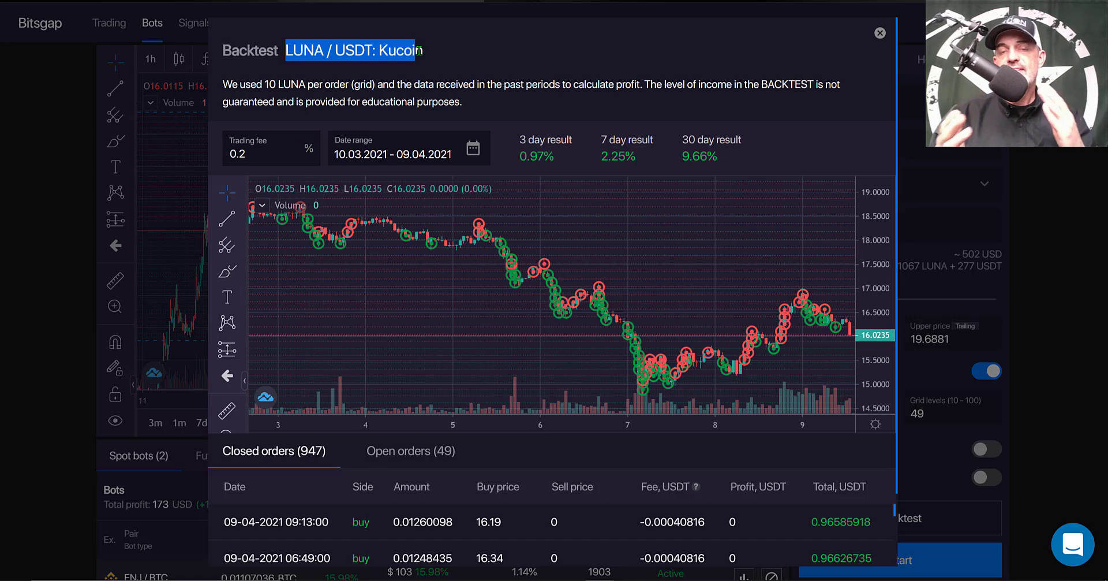
left_click(880, 34)
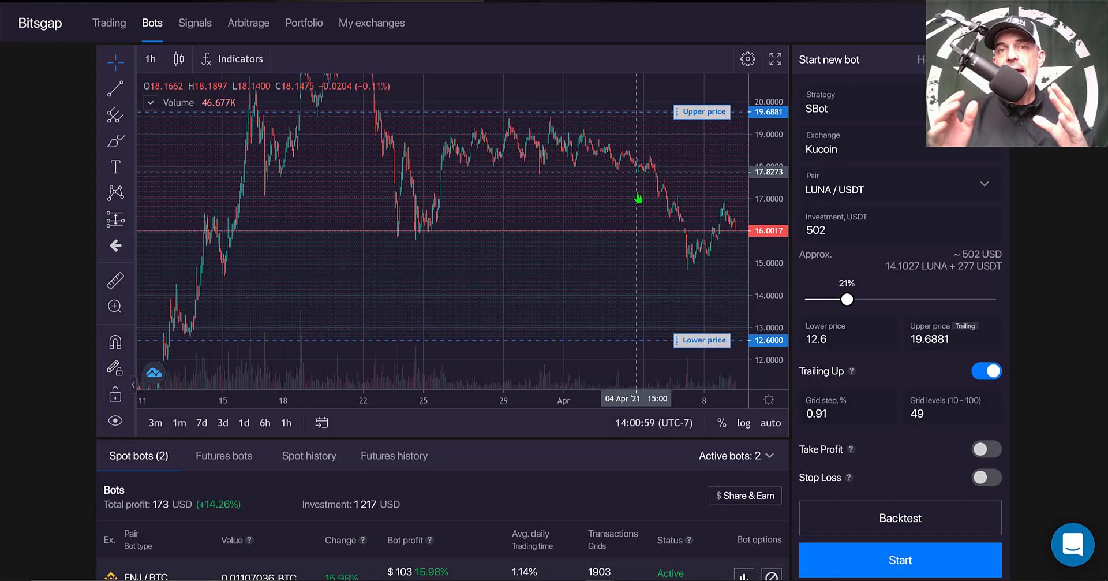
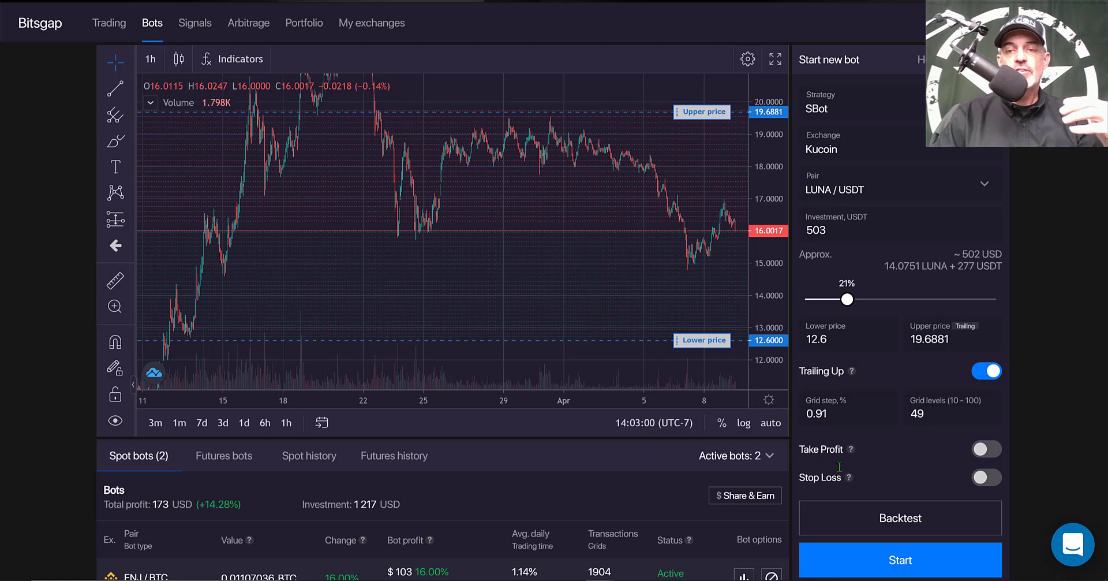
Try a take profit of 10% on the bot and turn Take Profit off again.
left_click(982, 450)
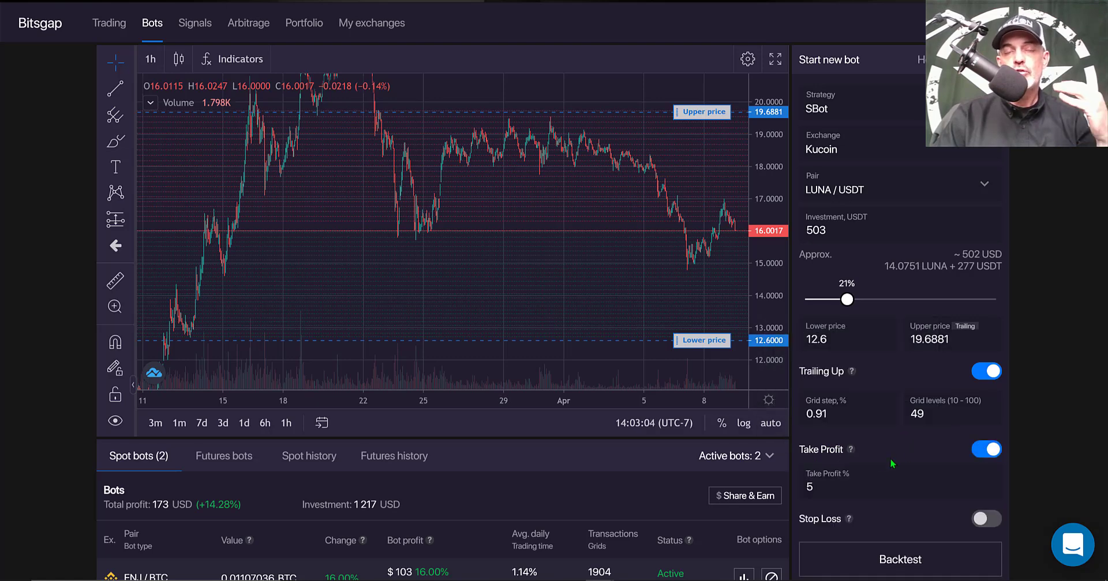
left_click(823, 487)
key("BackSpace")
type("10")
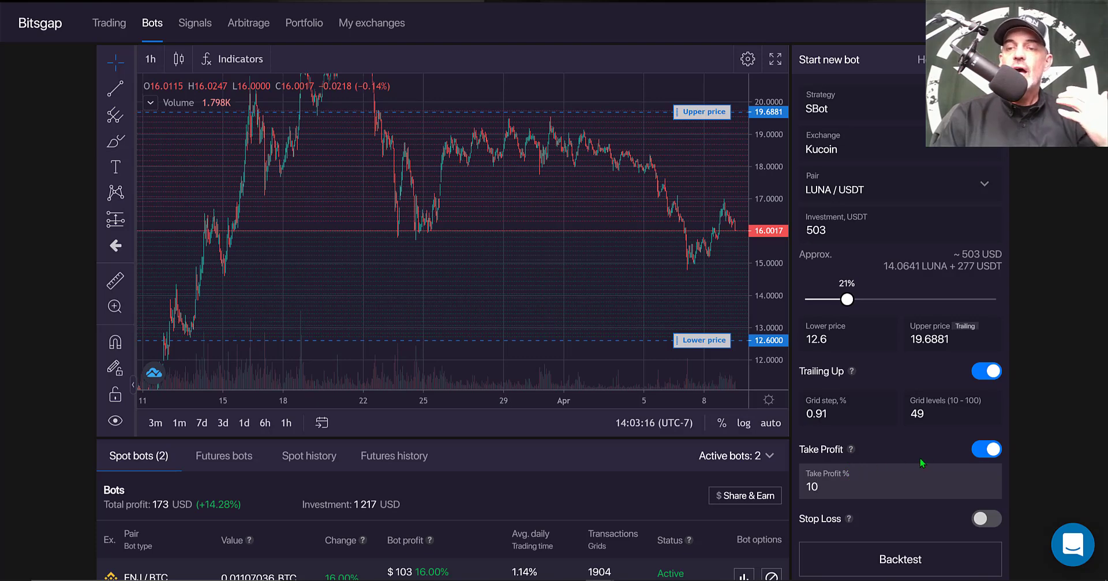
left_click(991, 450)
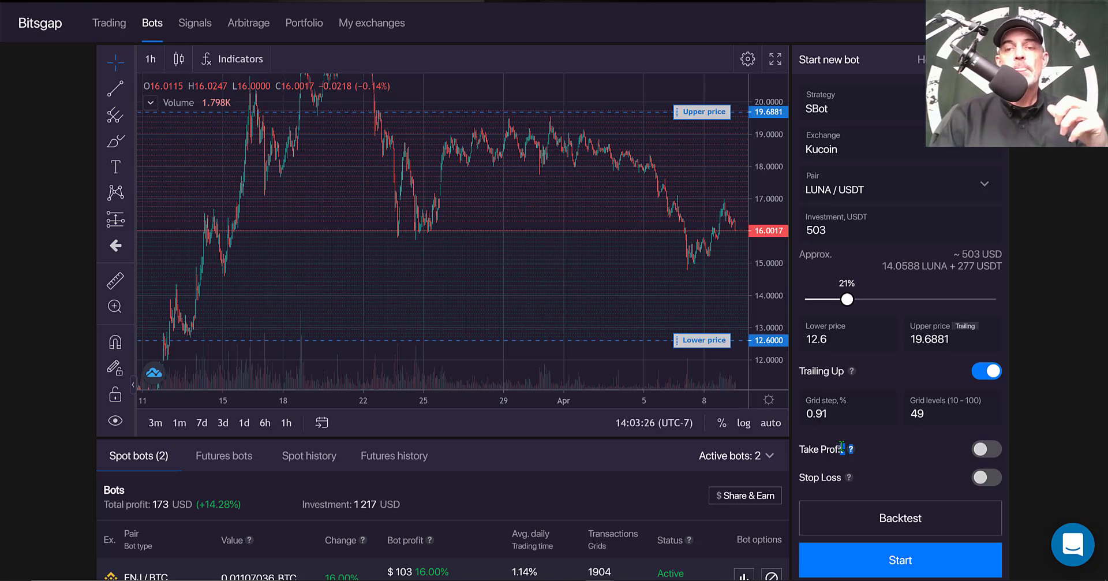
Check what Stop Loss does, enable it for the bot and set the stop loss price to 12.
mouse_move(849, 479)
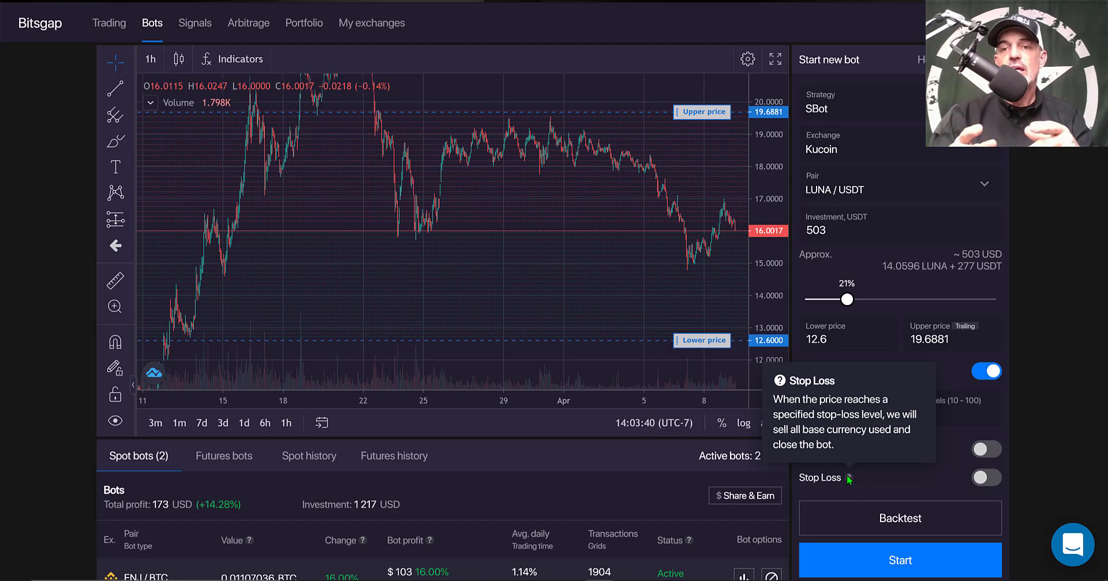
left_click(980, 478)
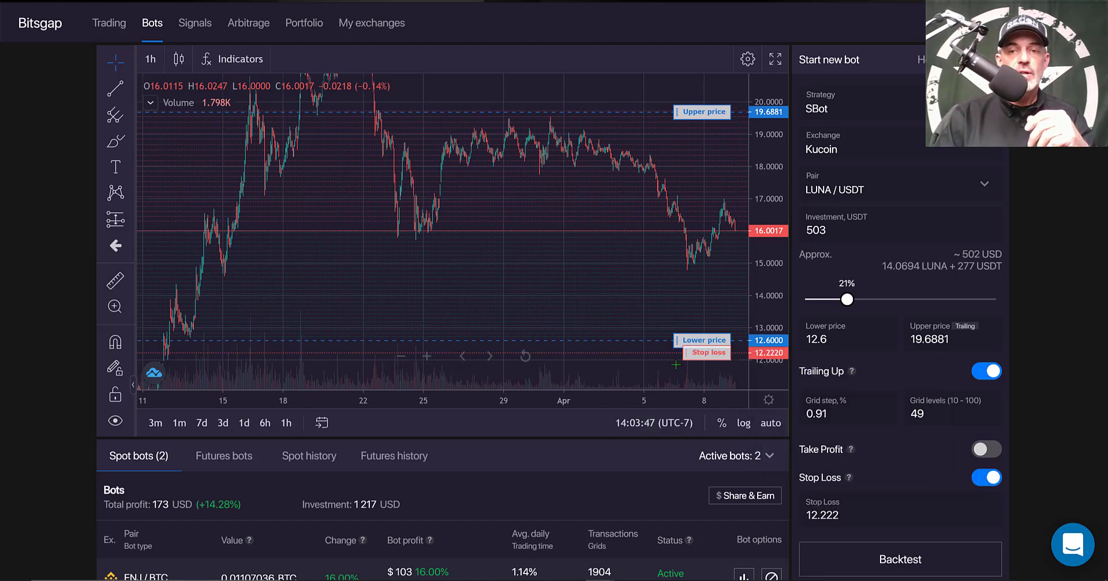
left_click(799, 520)
type("12")
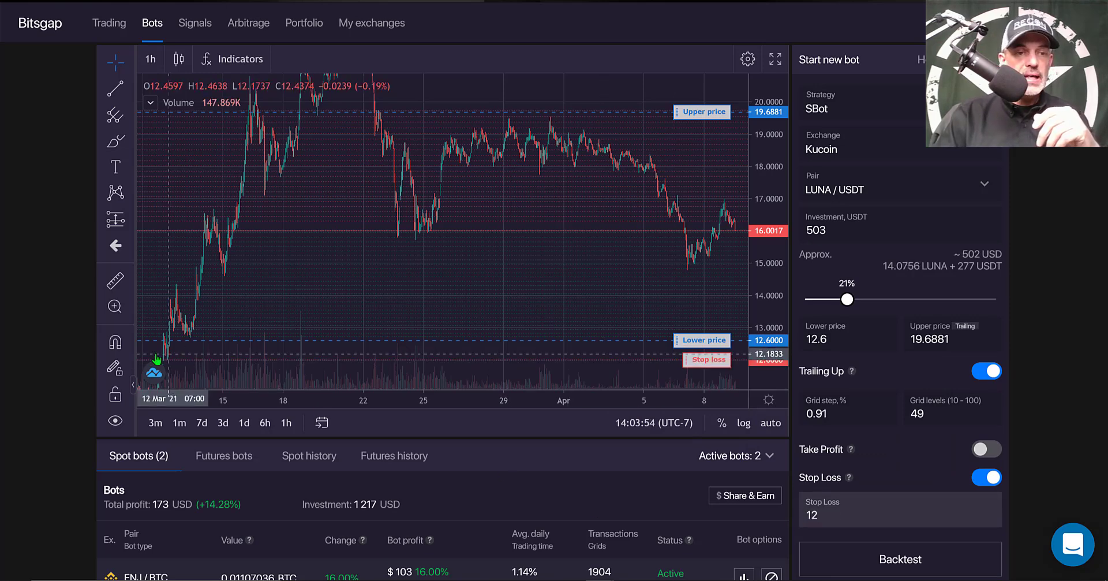
left_click_drag(340, 282, 413, 237)
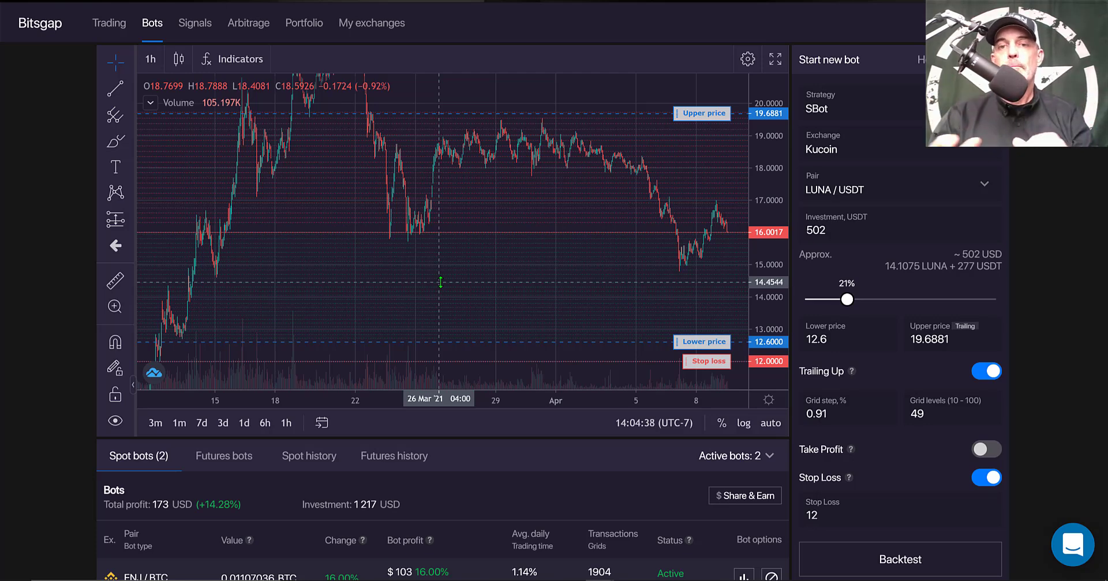
scroll(1046, 295, "down", 1)
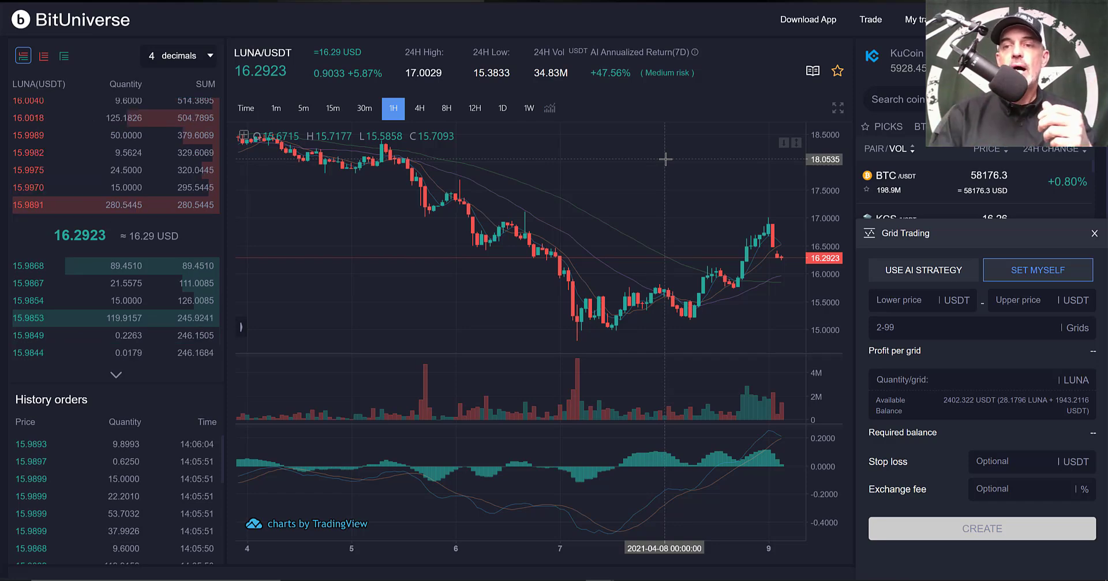
Switch to the LUNA/USDT chart in BitUniverse, close the Grid Trading setup and activate the Horizontal Line drawing tool.
key("Escape")
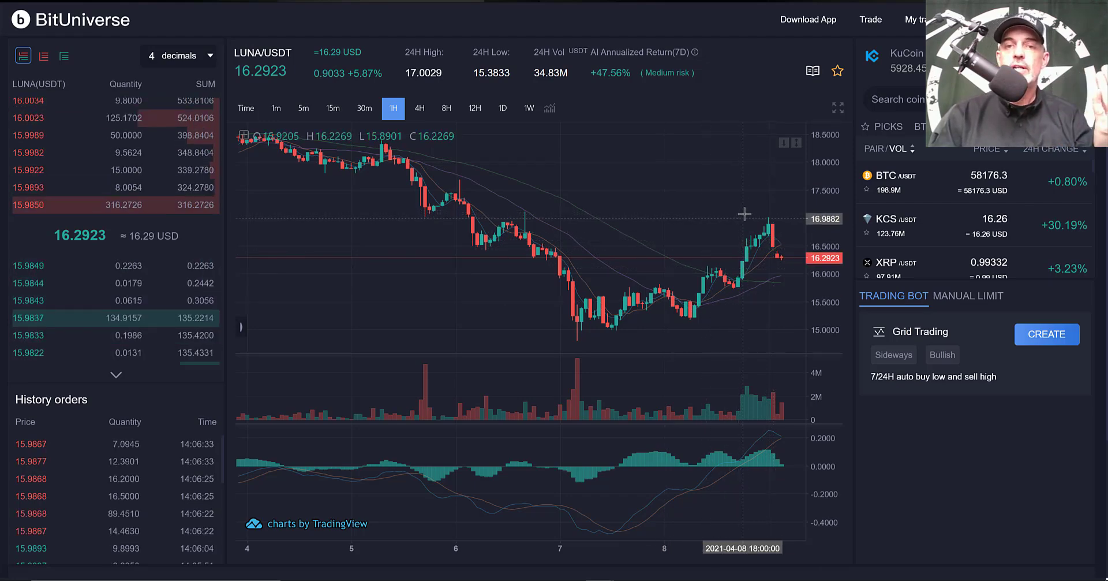
left_click(241, 326)
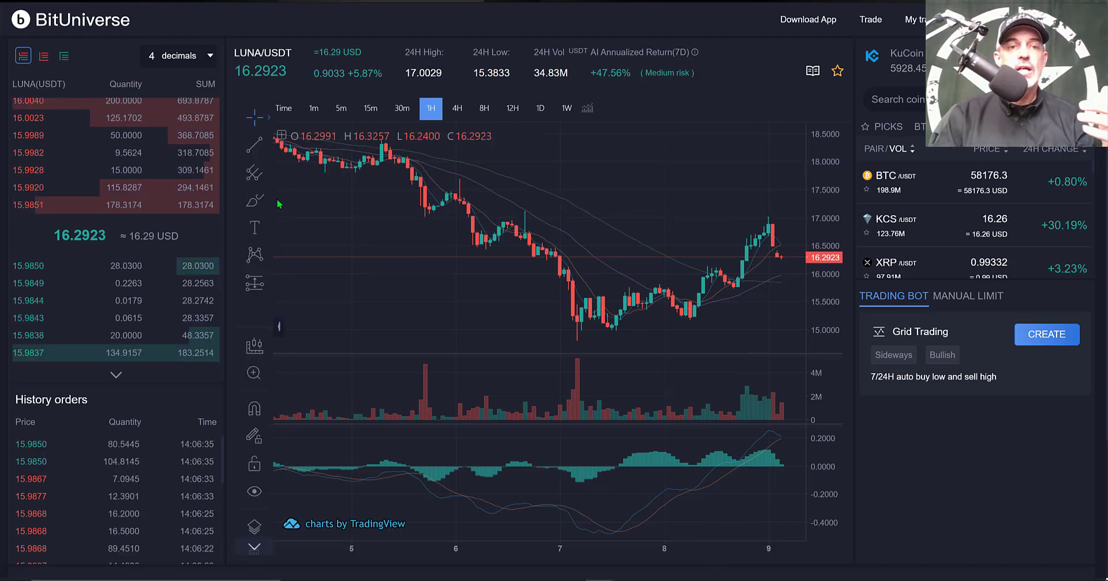
left_click(267, 144)
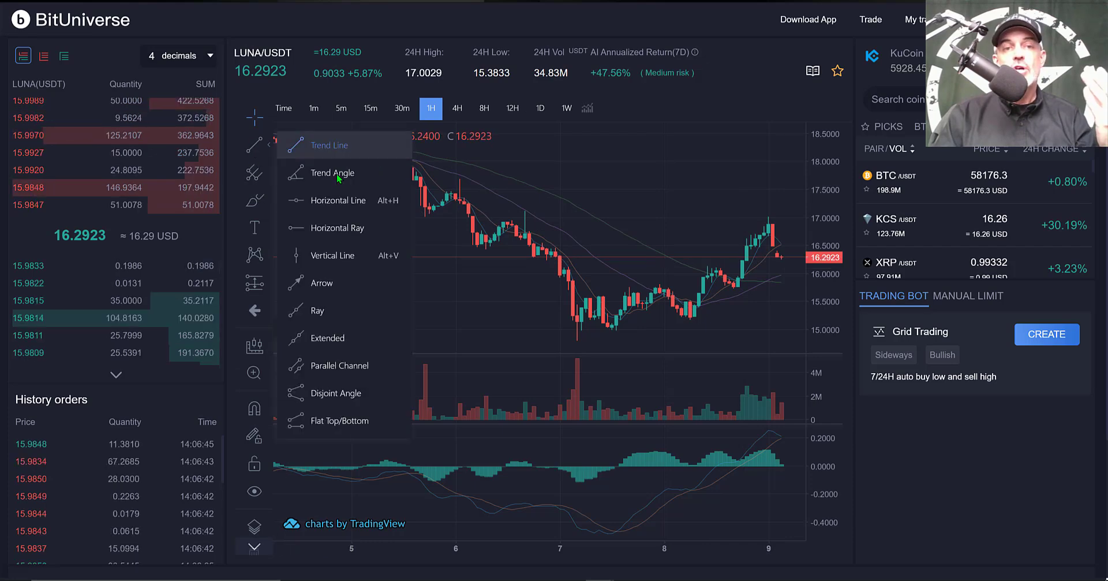
left_click(338, 199)
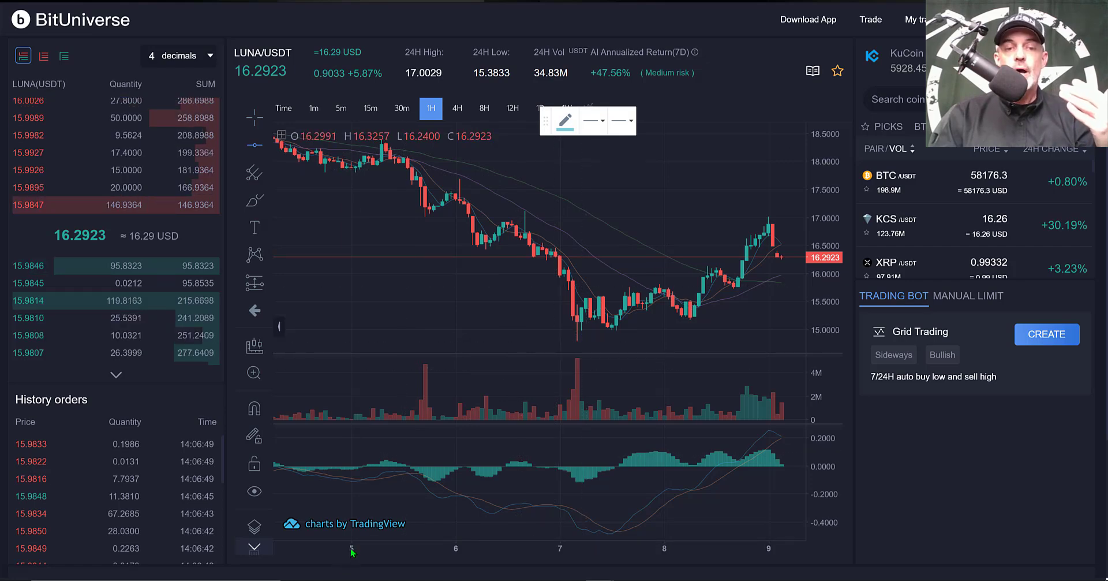
Examine the LUNA/USDT price history over longer and shorter periods, comparing the 30m and 1H intervals.
left_click_drag(352, 553, 381, 553)
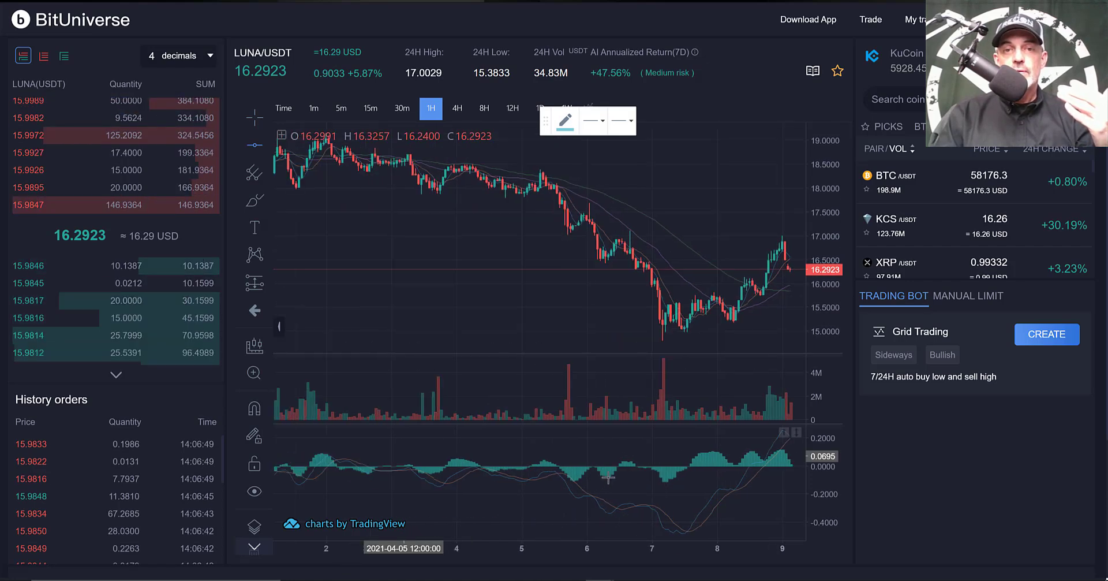
scroll(607, 476, "down", 5)
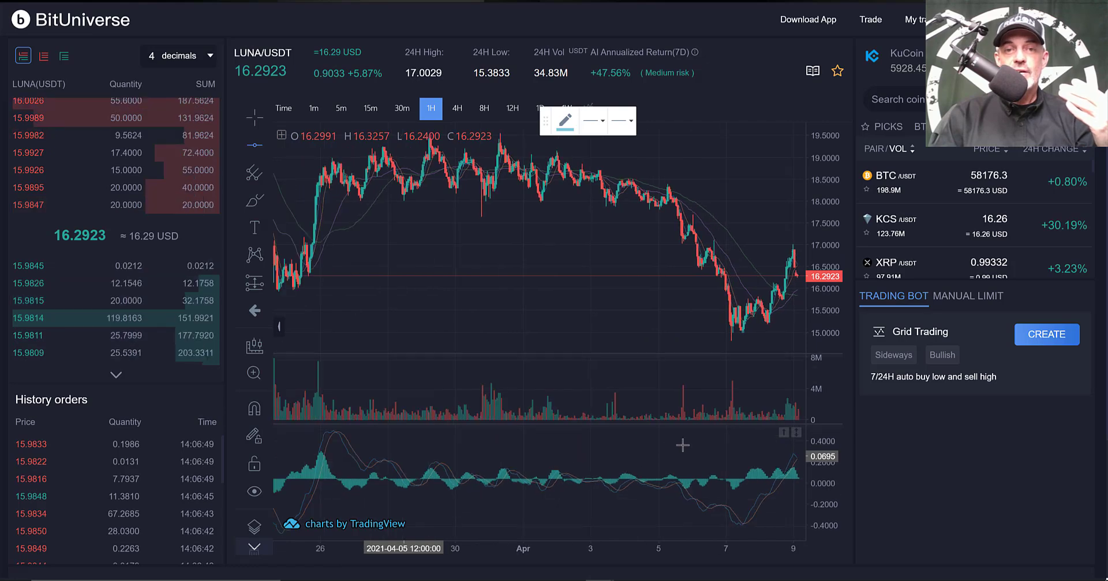
scroll(683, 444, "down", 3)
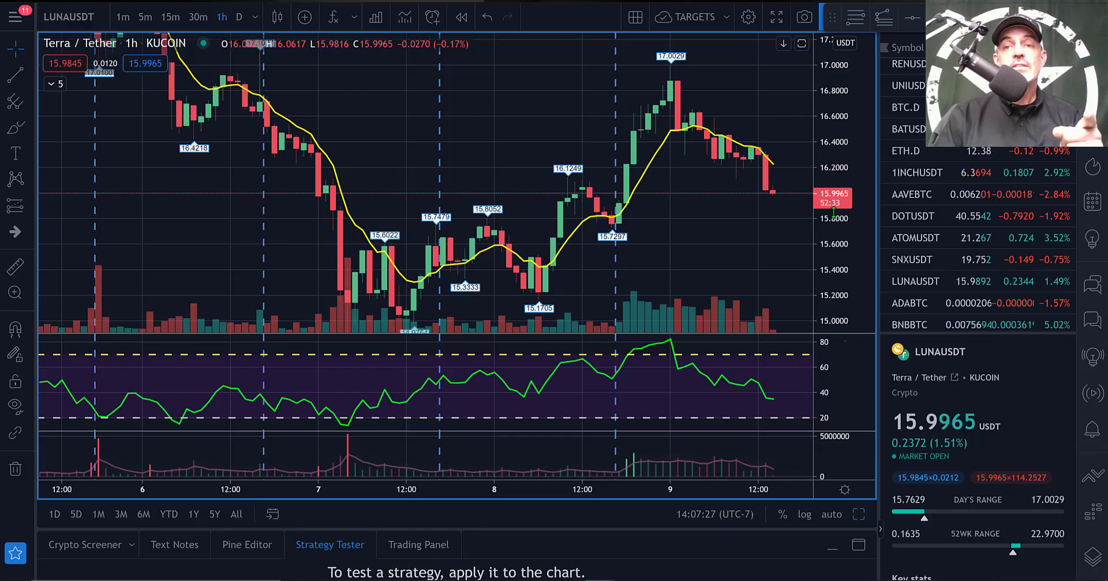
key("ctrl+Tab")
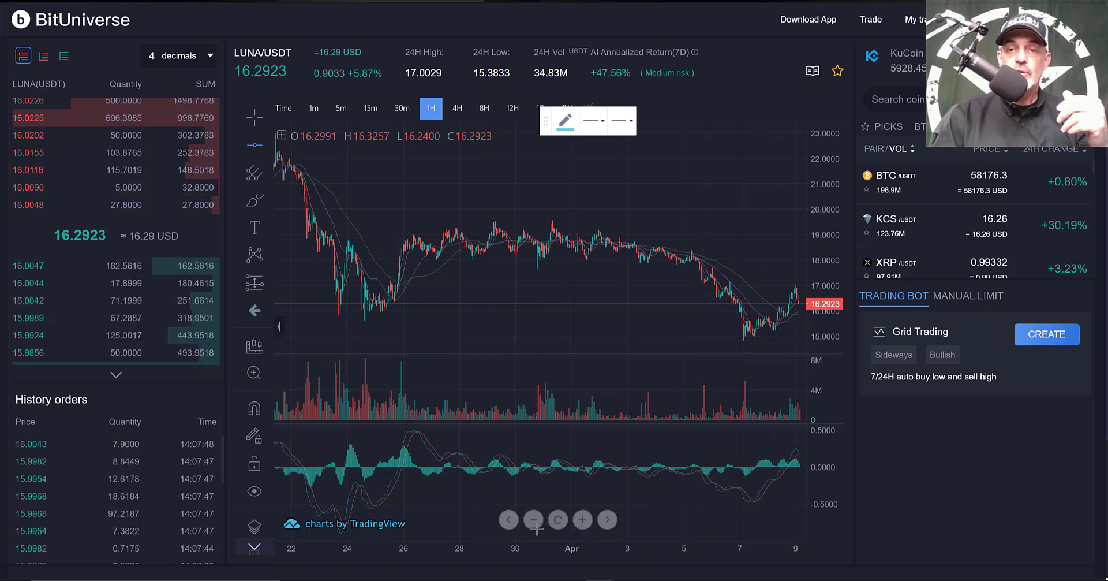
scroll(421, 503, "up", 3)
scroll(751, 259, "up", 3)
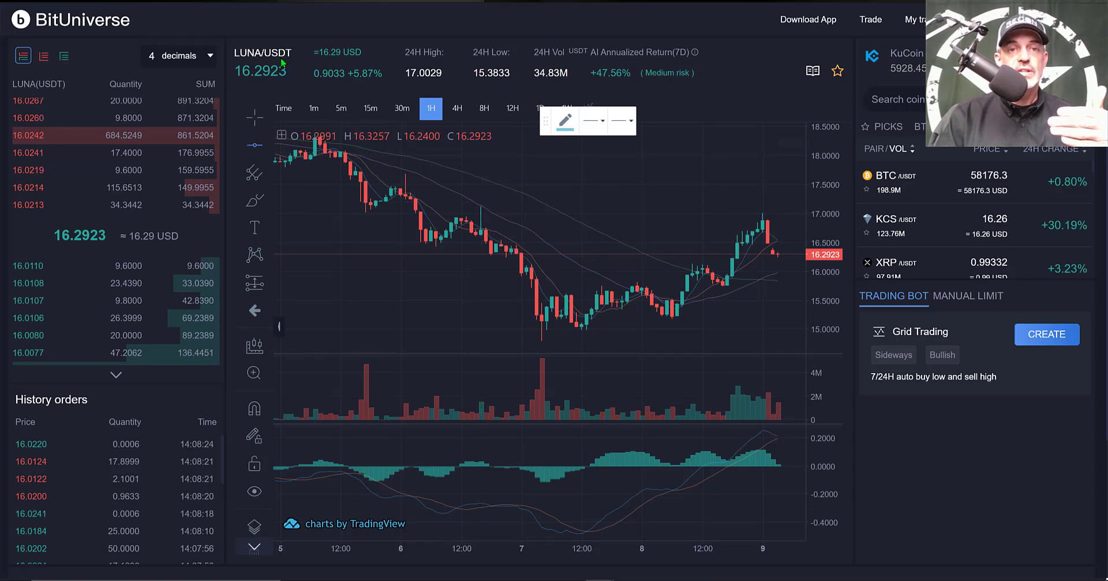
left_click(404, 116)
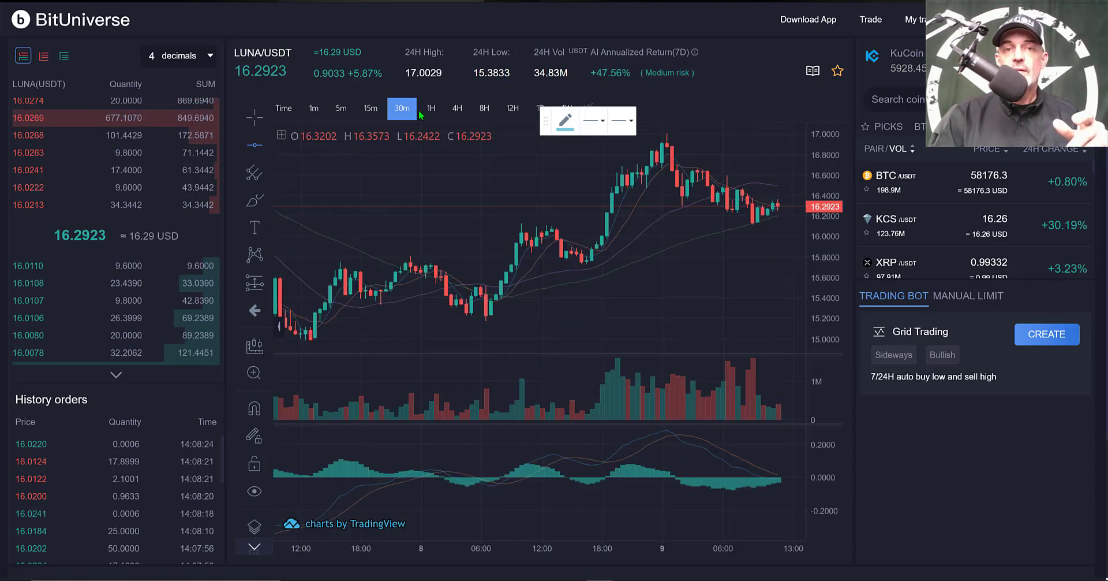
left_click(430, 110)
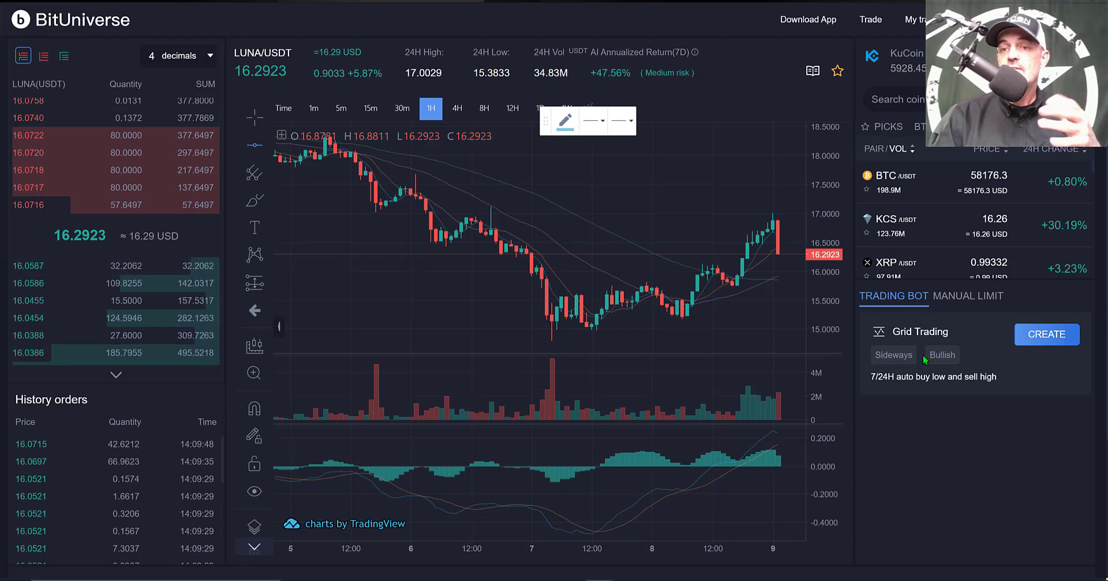
Start a new LUNA/USDT grid trading bot and choose to set its parameters manually instead of using the AI strategy.
left_click(1041, 340)
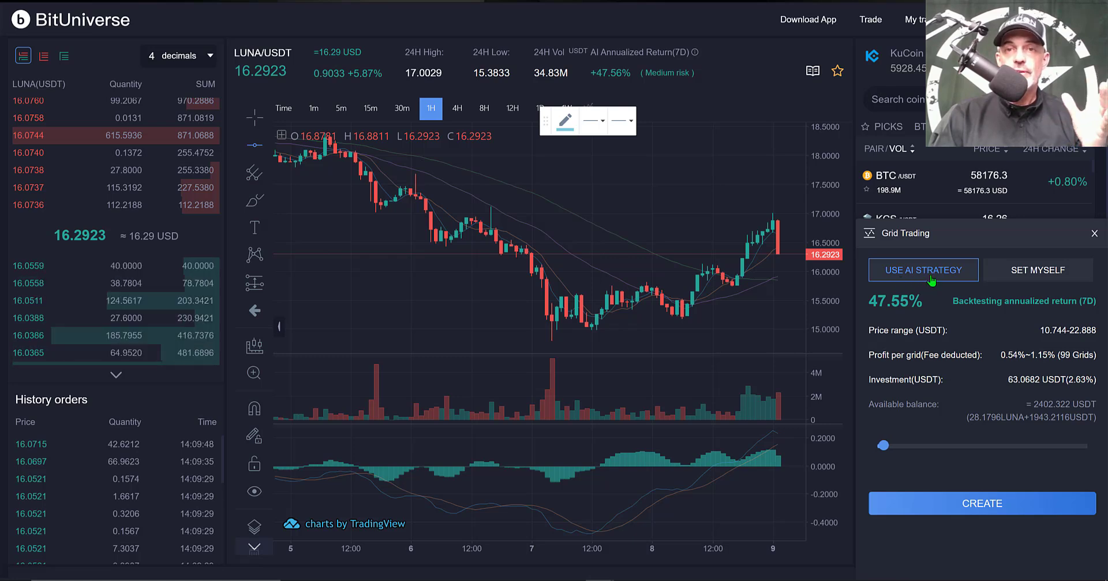
left_click(1033, 275)
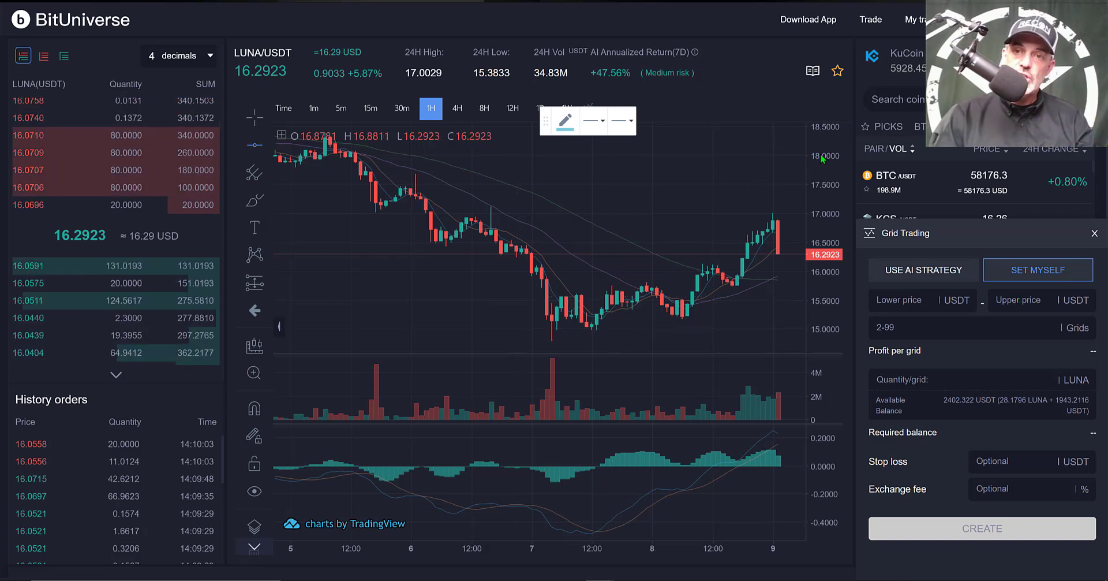
Draw a horizontal line on the LUNA/USDT chart at about 19.6646 to mark the grid's upper price.
left_click_drag(817, 225, 819, 271)
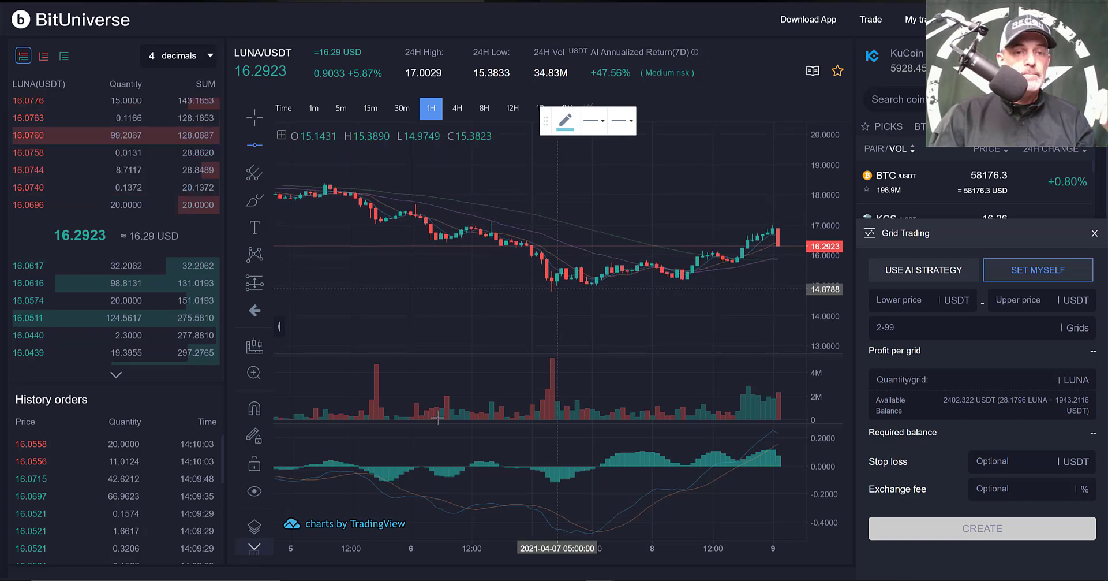
scroll(436, 418, "down", 10)
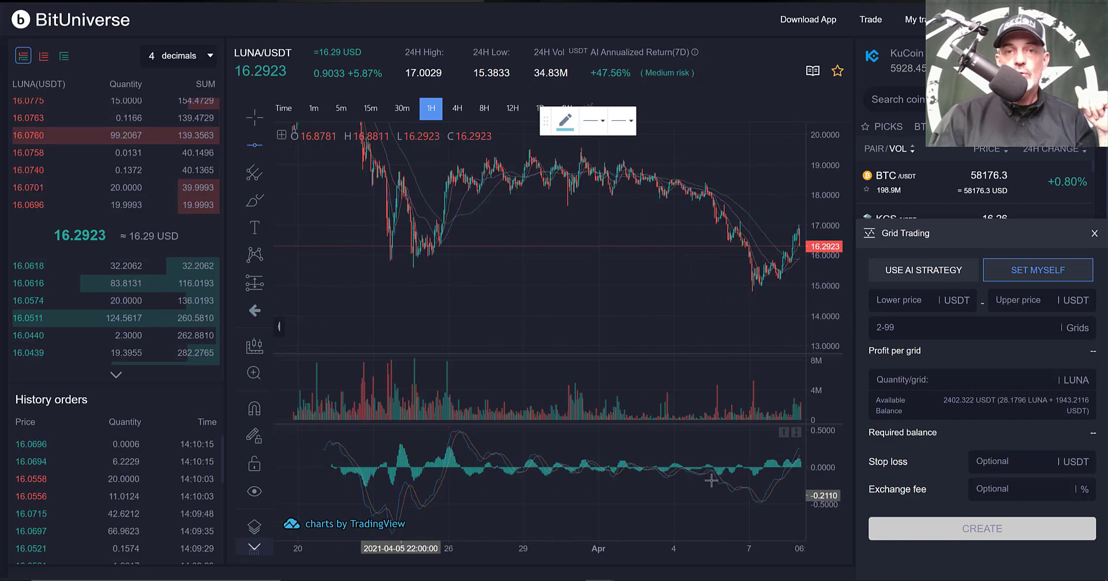
scroll(711, 480, "down", 2)
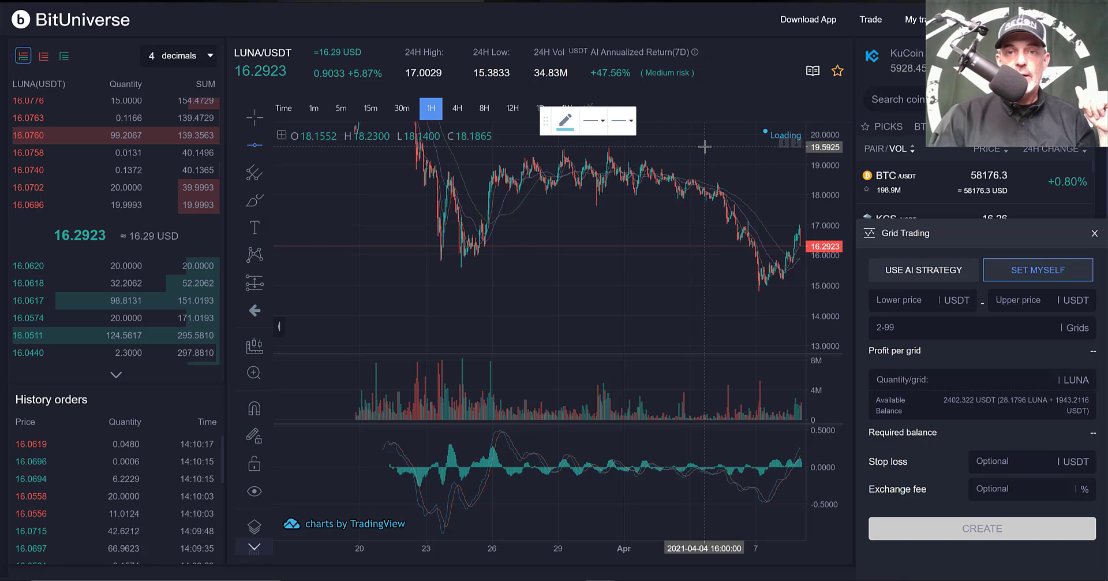
left_click(694, 145)
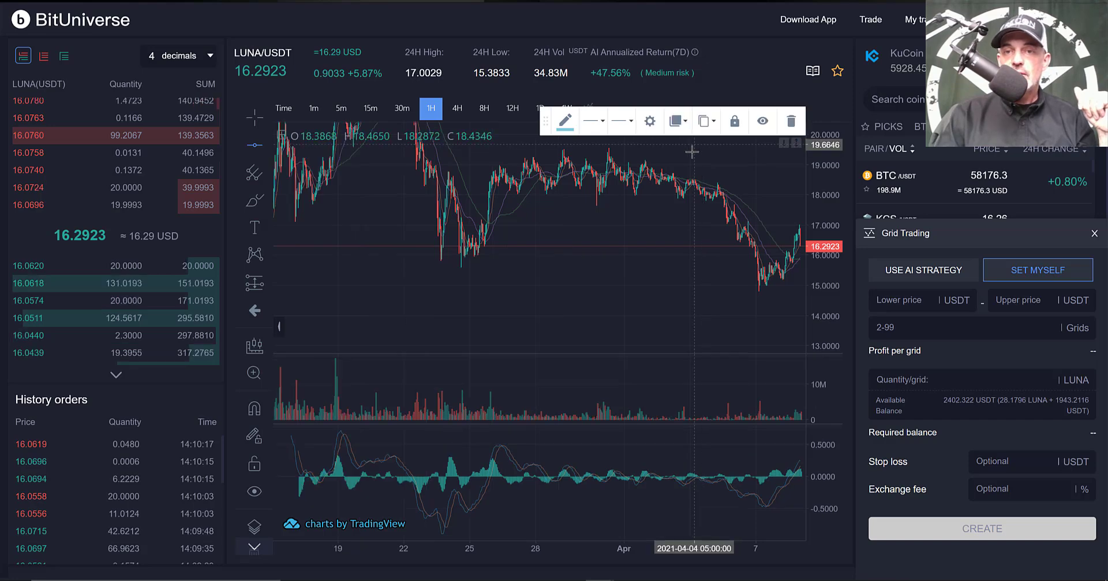
key("alt+h")
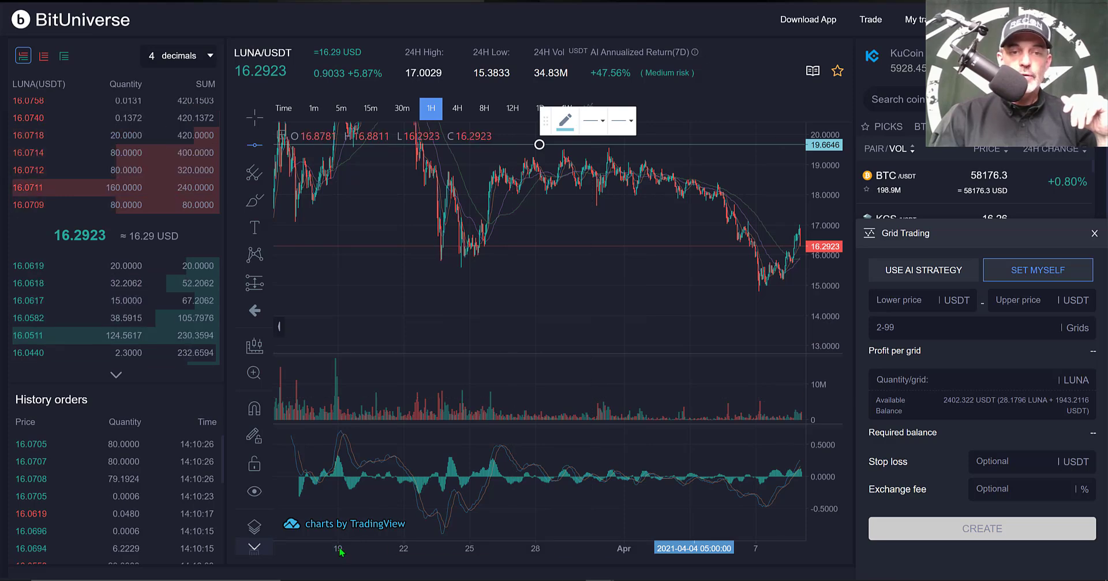
Draw a second horizontal line at about 12.7384 to mark the grid's lower price and fit both lines in the chart.
scroll(567, 532, "down", 5)
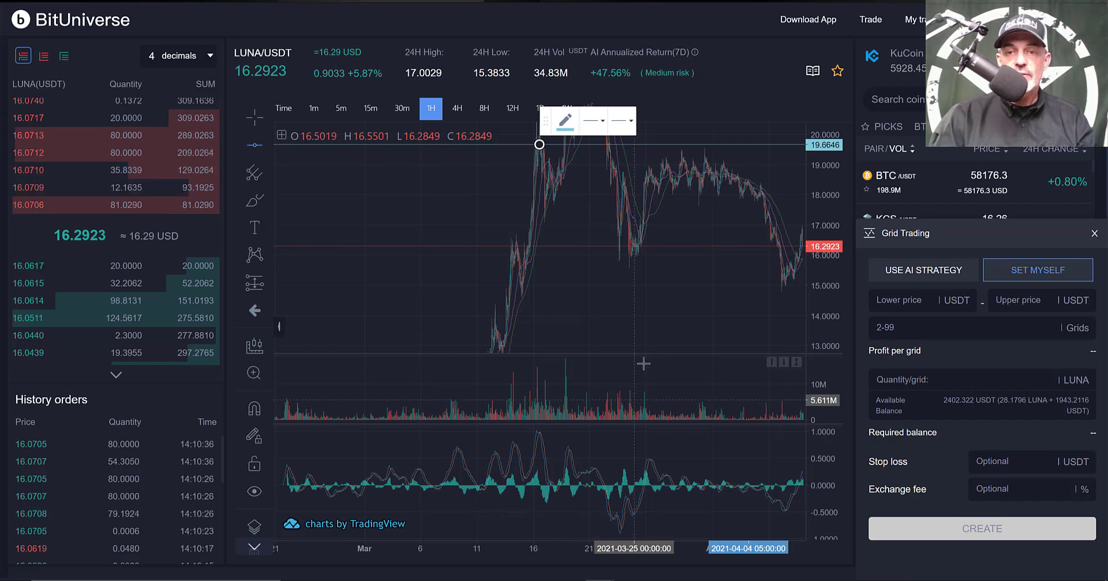
left_click_drag(677, 353, 641, 314)
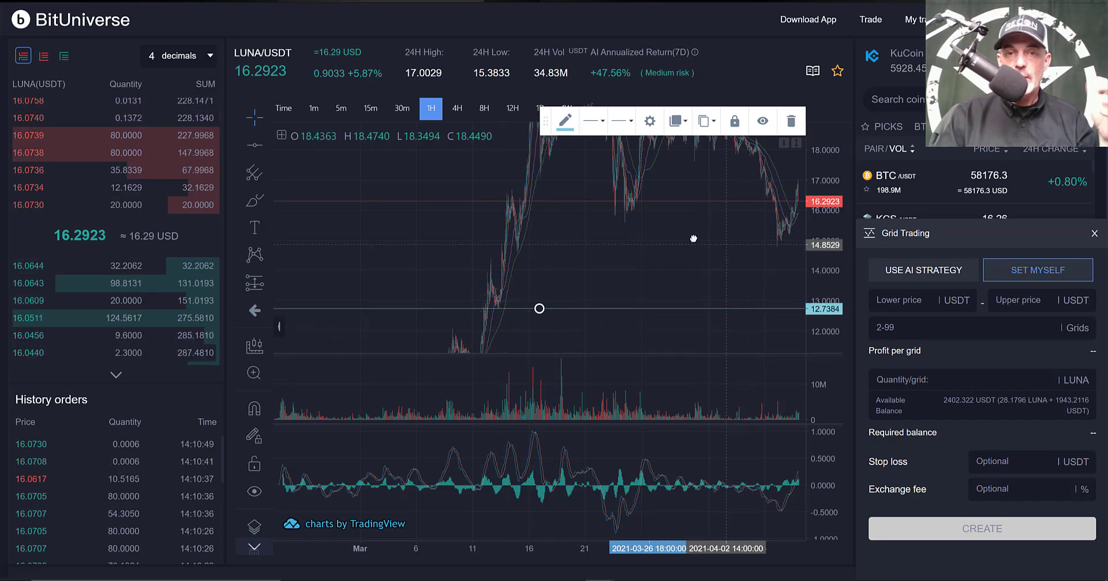
mouse_move(695, 237)
left_mouse_down()
mouse_move(597, 305)
mouse_move(635, 317)
left_mouse_up()
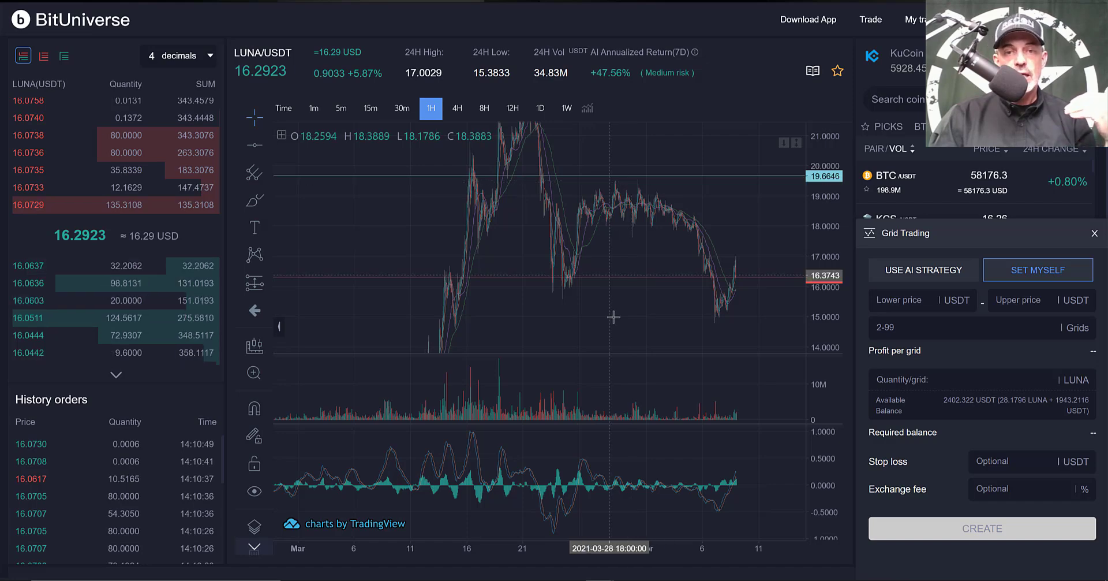
left_click_drag(616, 228, 615, 150)
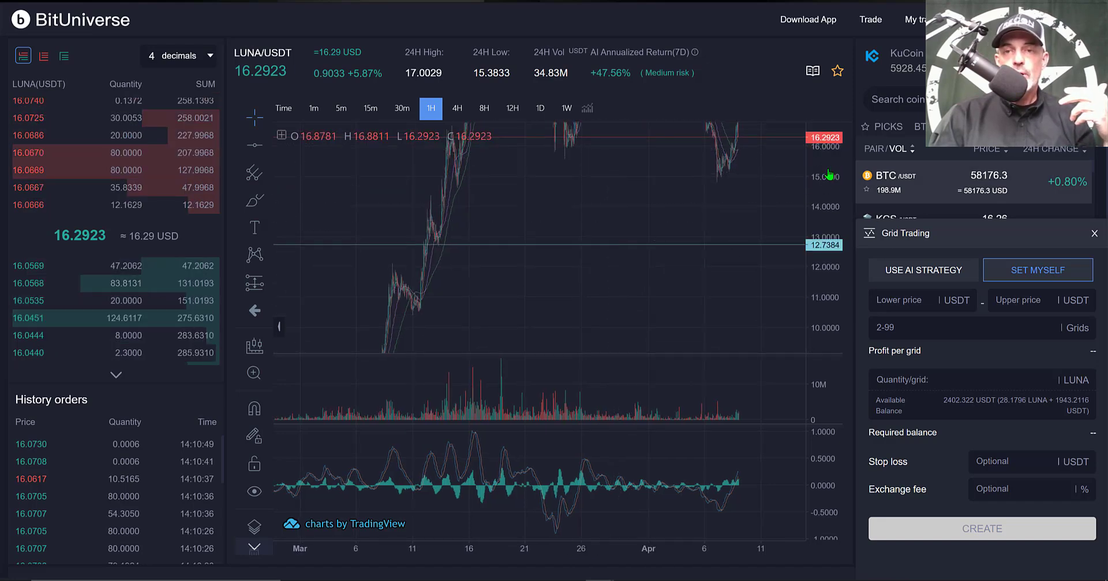
left_click_drag(829, 239, 829, 271)
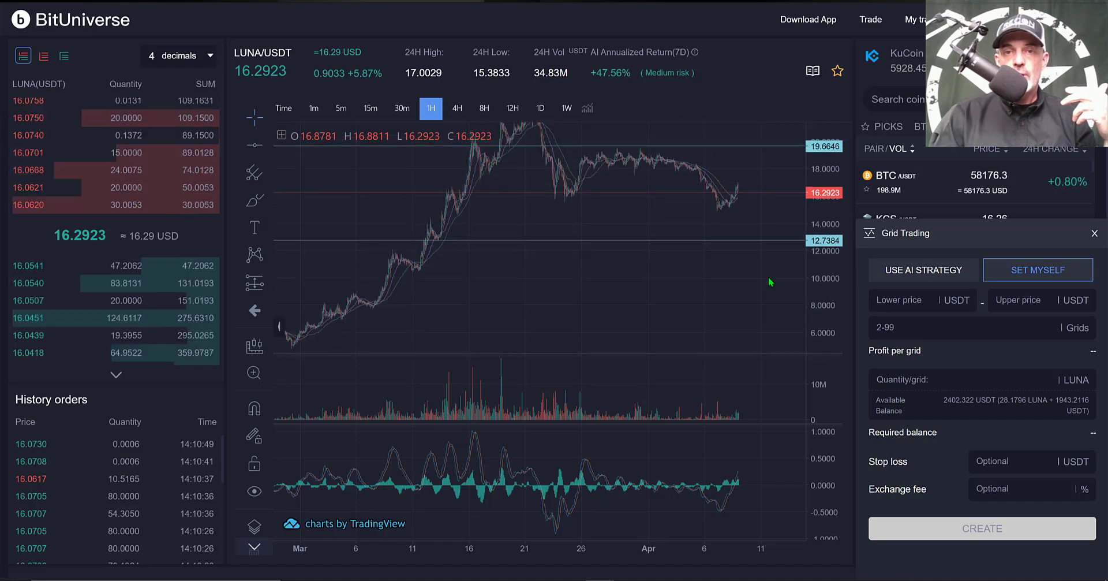
left_click_drag(678, 339, 679, 374)
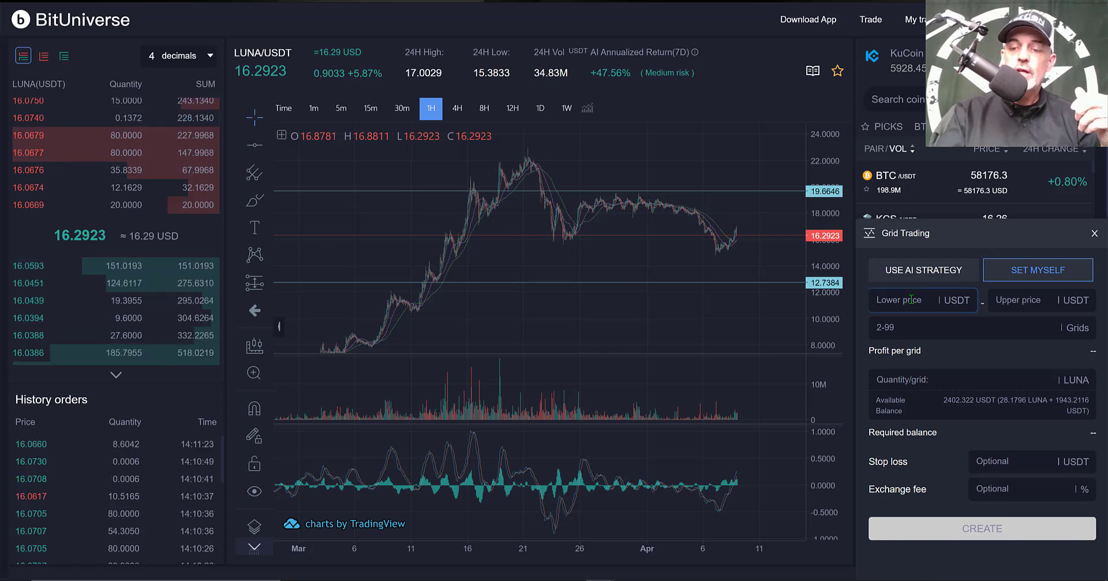
Set the grid's price range to 12.6–19.688 USDT with 49 grids and a quantity of 0.55 LUNA per grid.
left_click(911, 299)
type("12.6")
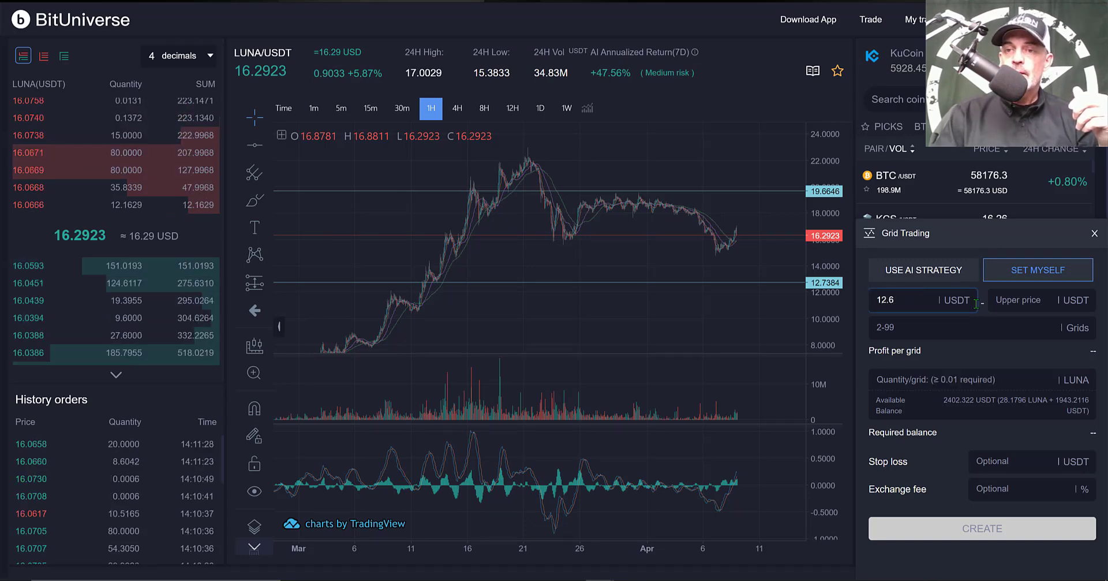
left_click(1014, 300)
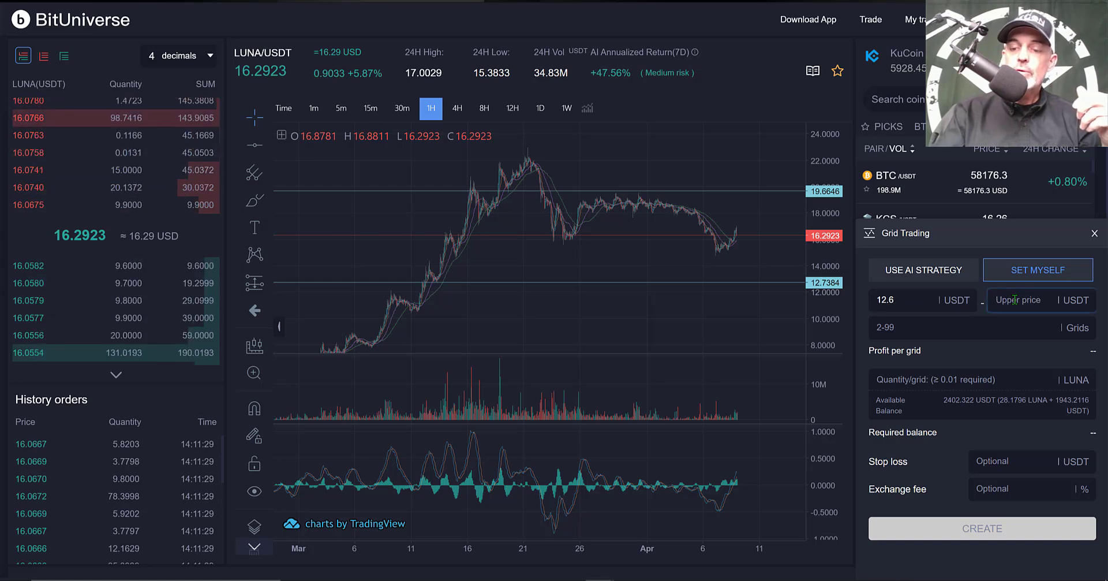
type("12.658")
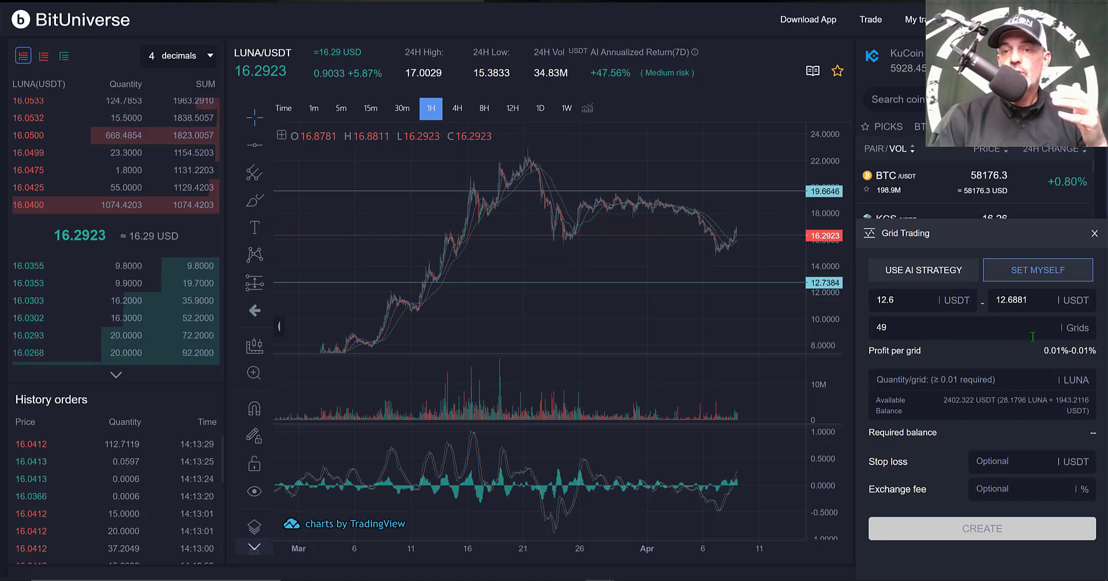
left_click(951, 386)
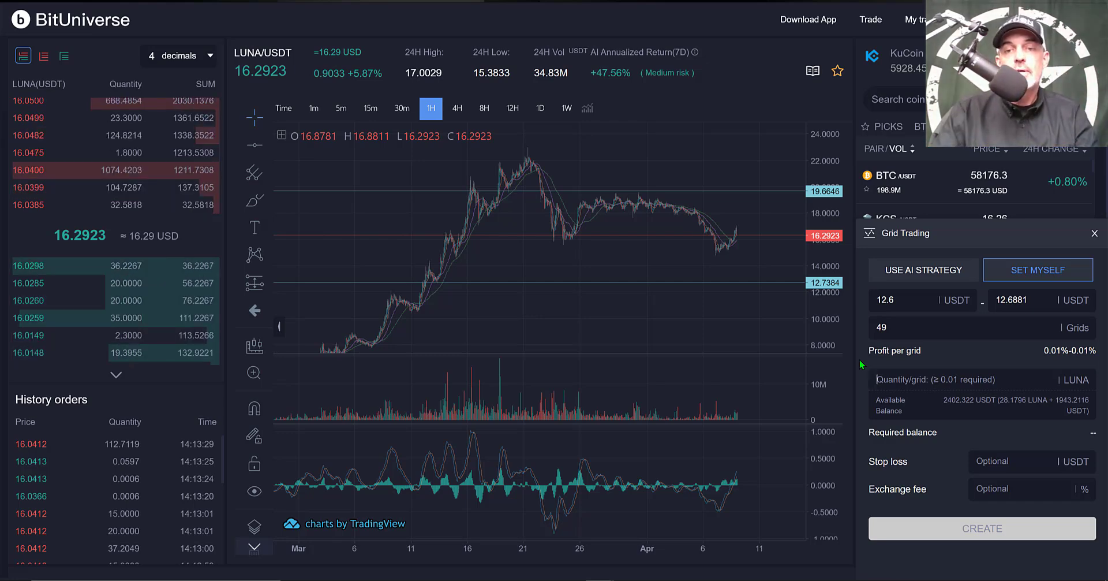
mouse_move(813, 578)
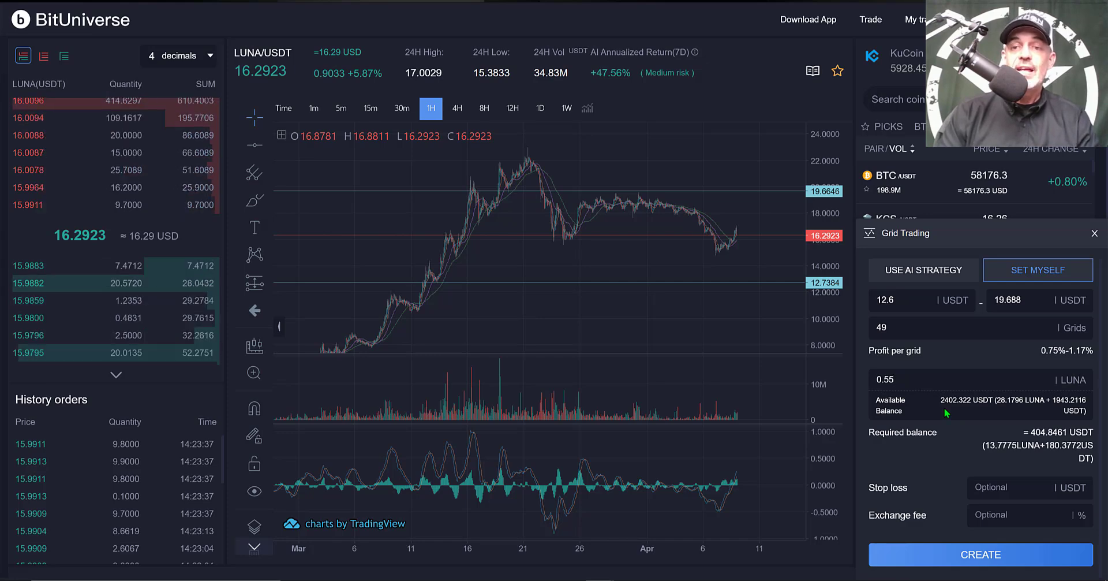
Set the grid bot's stop loss to 12 USDT and its exchange fee to 0.08 %.
left_click(987, 489)
type("1")
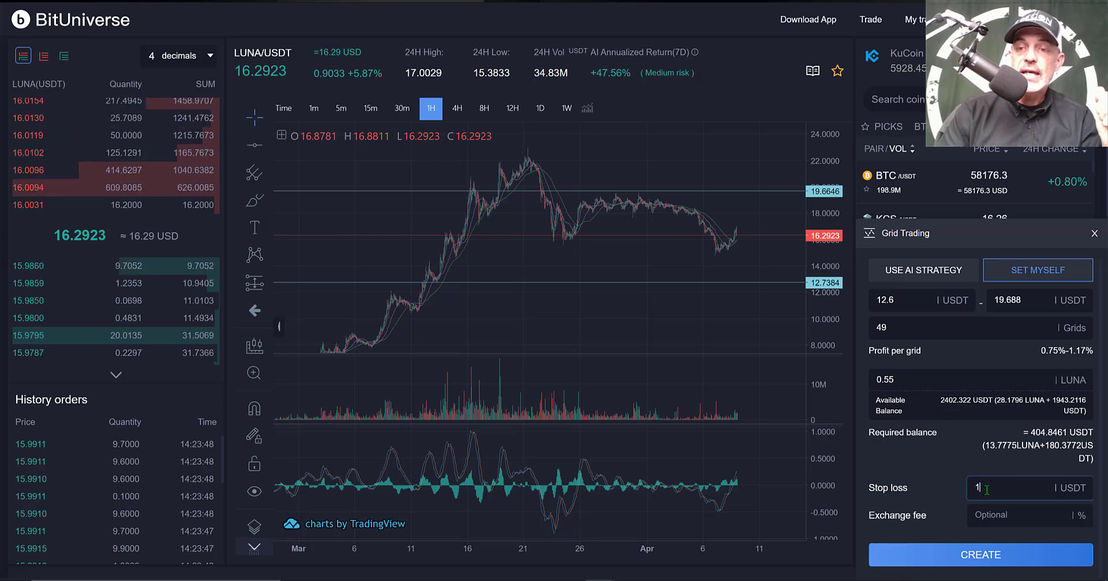
type("2")
left_click(993, 517)
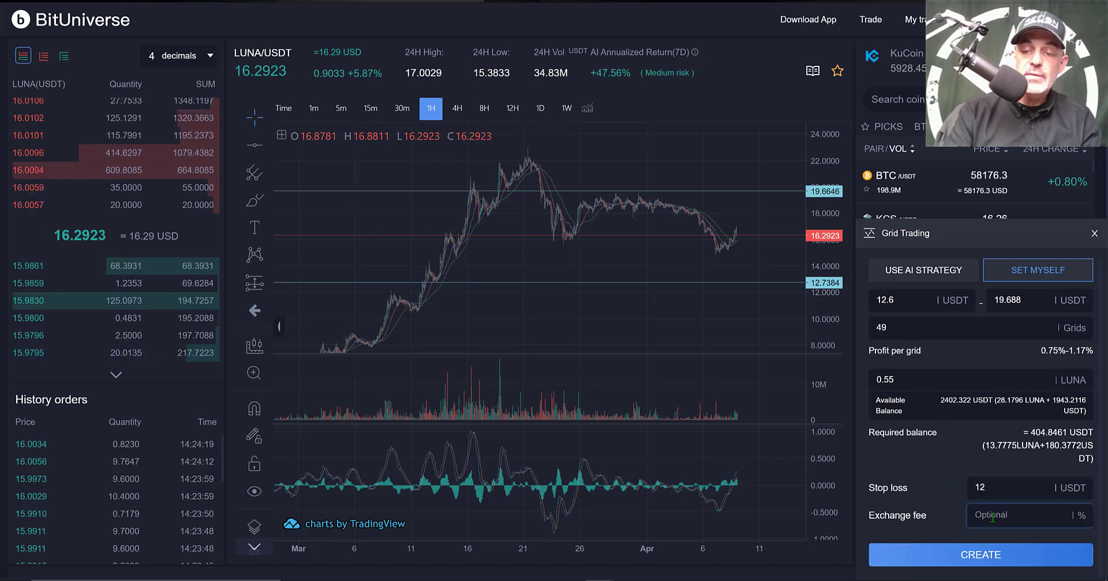
type("0")
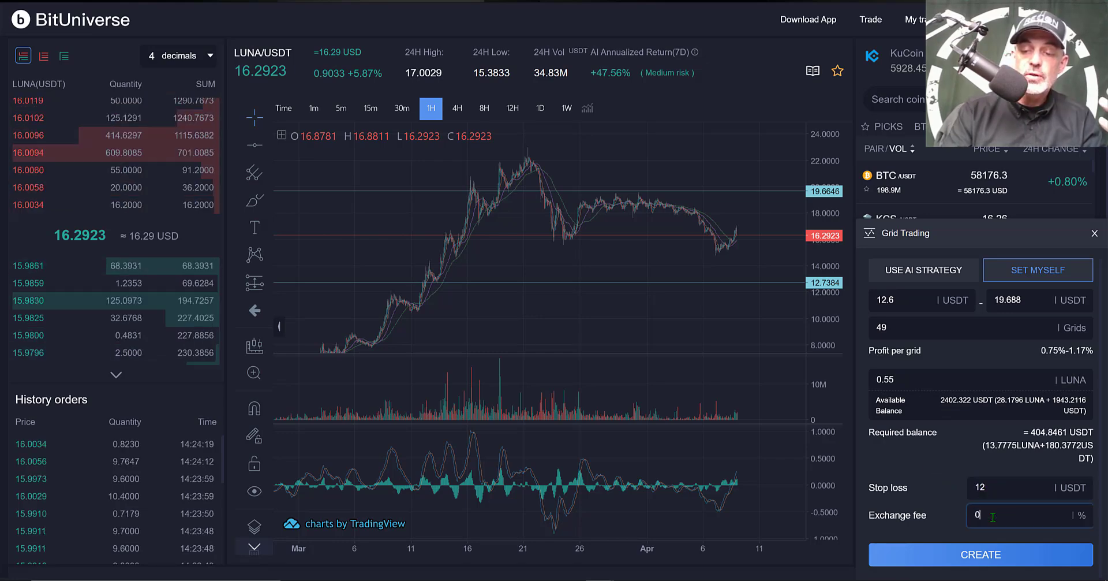
type(".06")
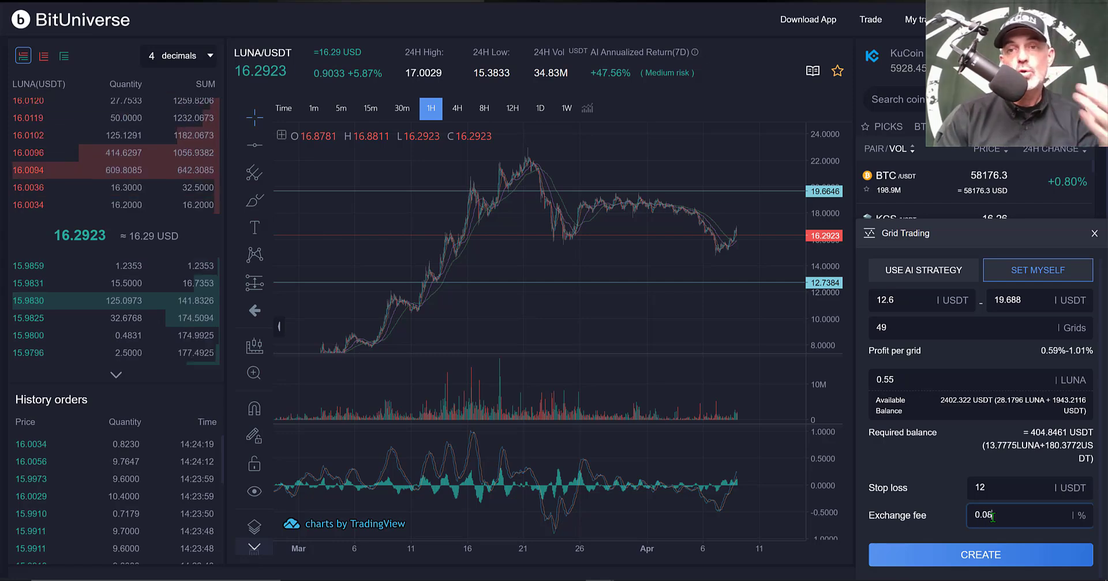
key("BackSpace")
type("8")
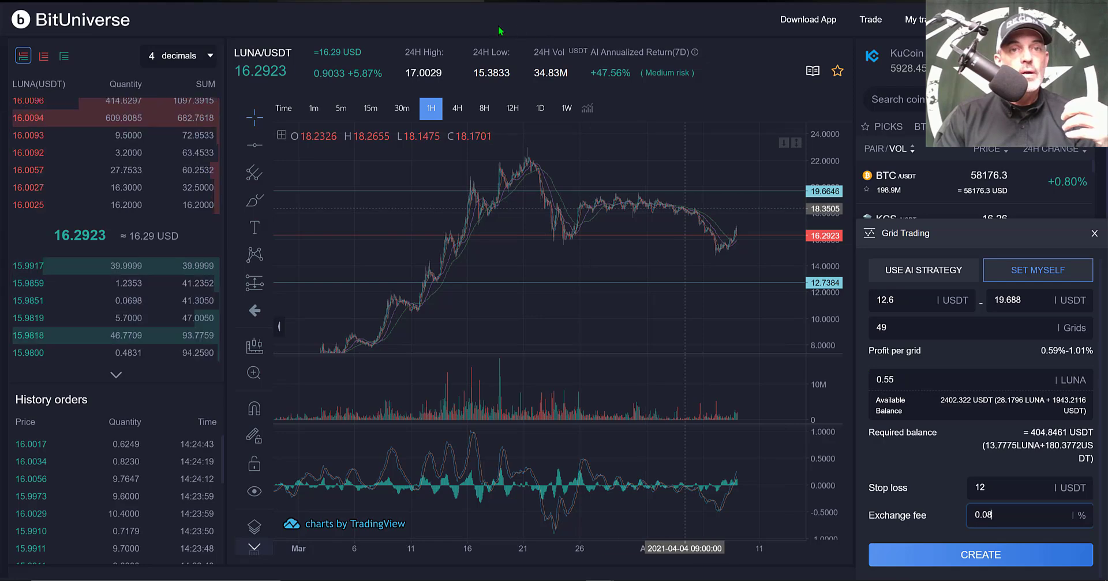
Create the configured grid bot in BitUniverse and start the matching LUNA / USDT SBot in Bitsgap.
left_click(980, 554)
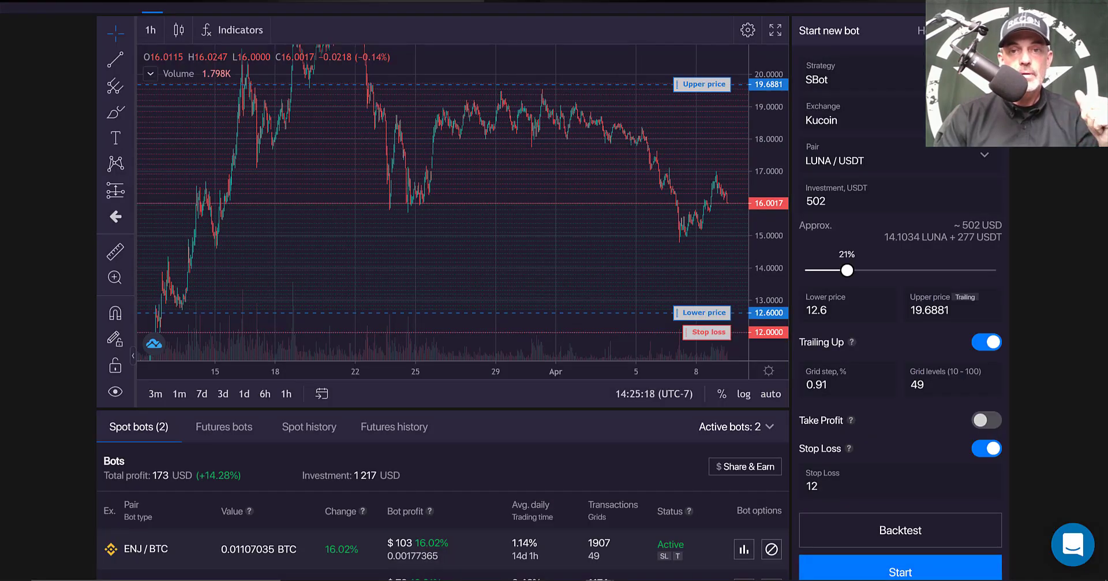
left_click(912, 569)
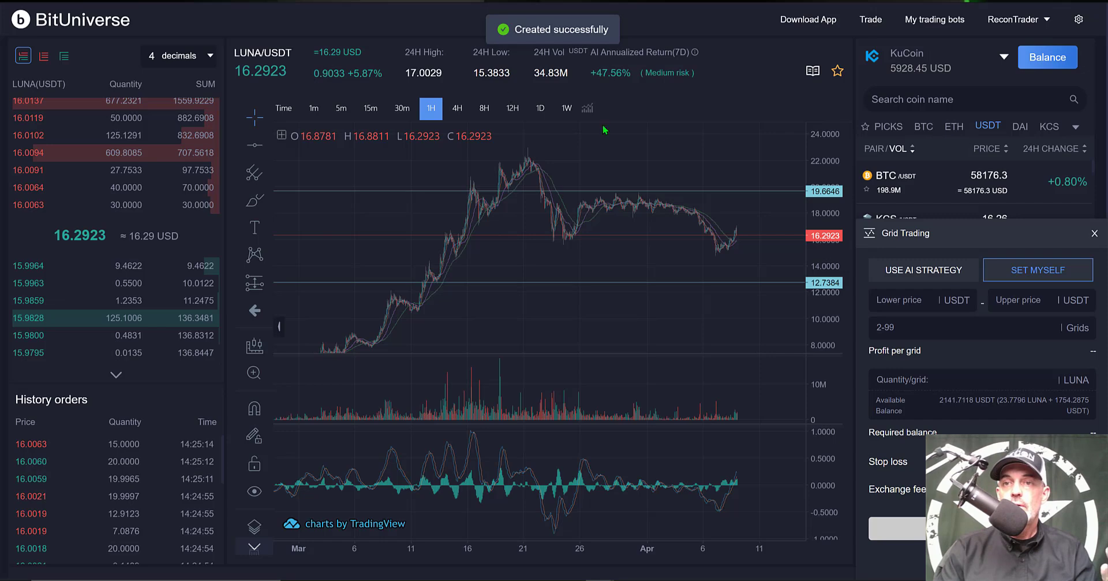
Open the list of running trading bots in BitUniverse and check the LUNA/USDT grid bot's unrealized profit.
left_click(935, 20)
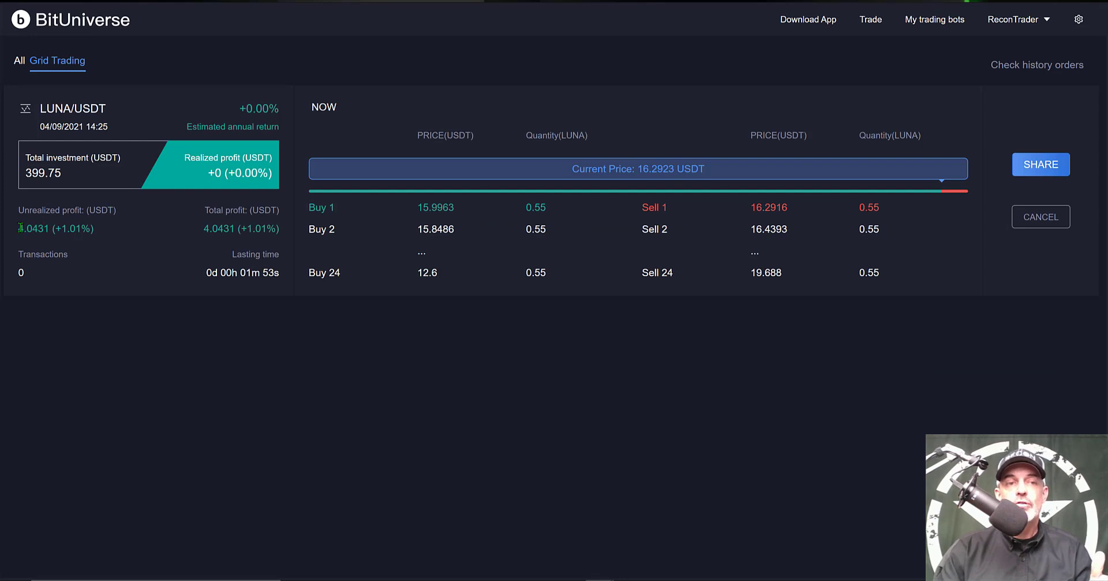
left_click_drag(20, 227, 154, 226)
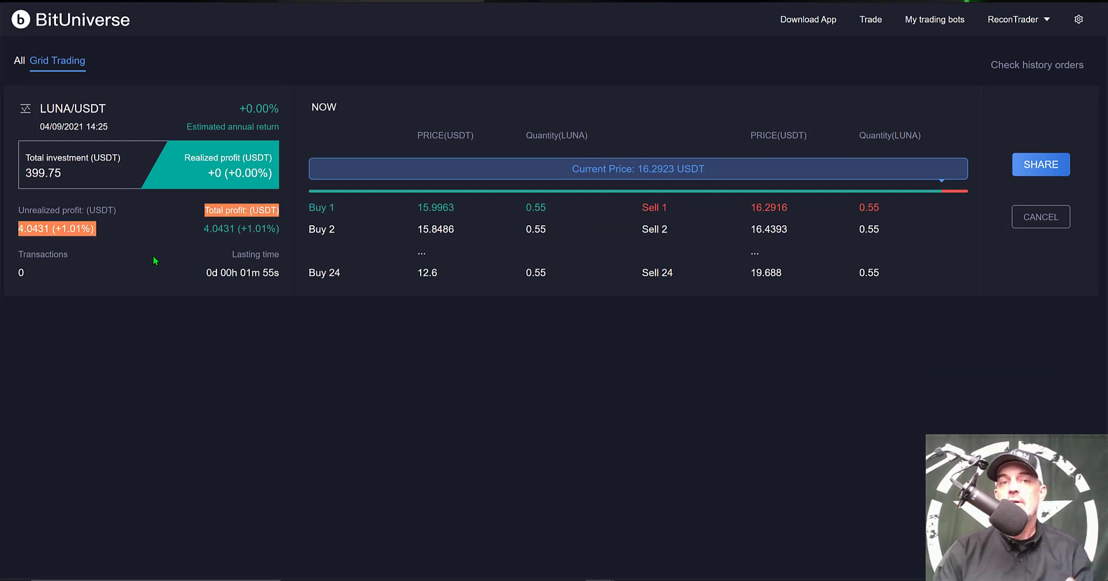